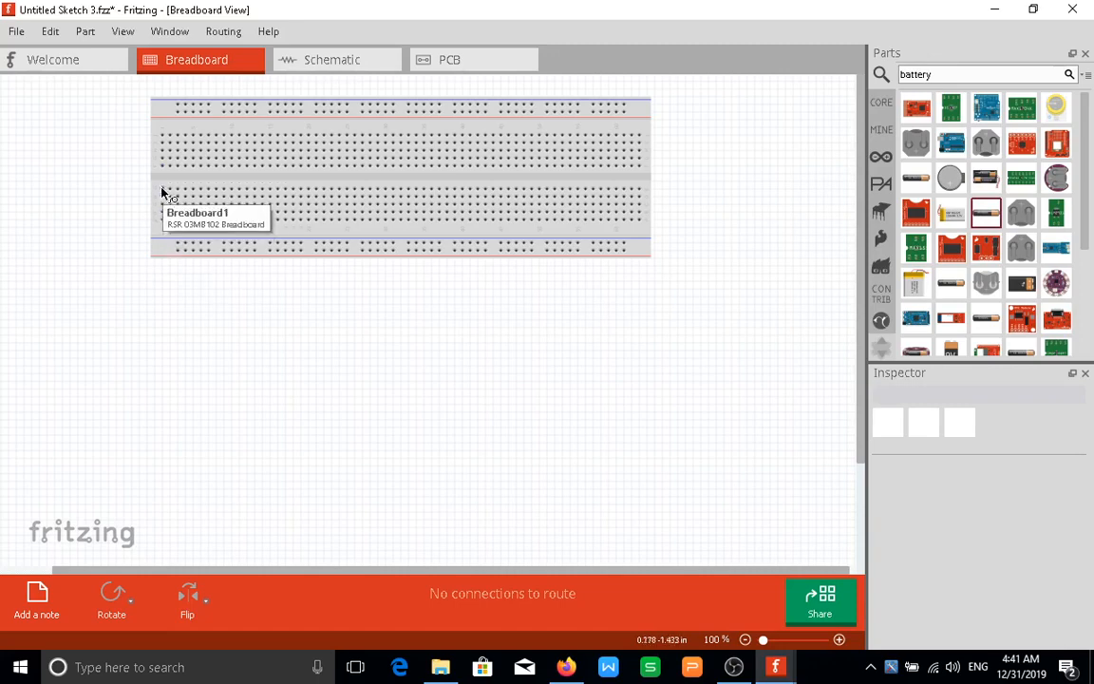
# - Draw a wire across the breadboard's centre gap in the first column, and delete it again
pyautogui.moveTo(163, 193); pyautogui.dragTo(163, 174)
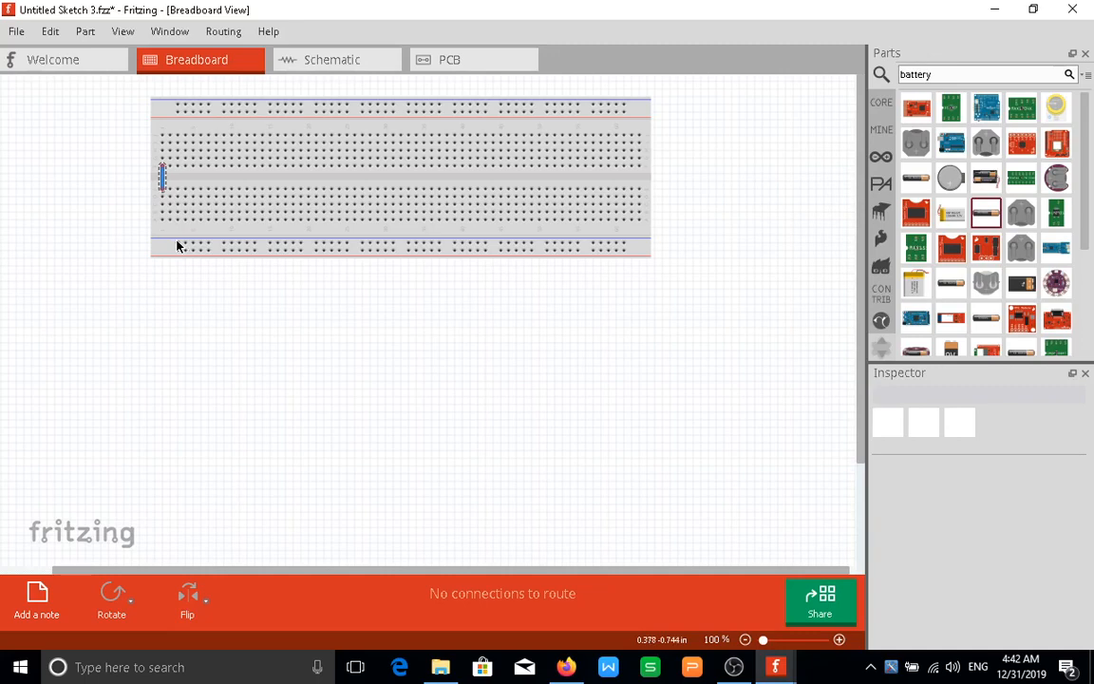
pyautogui.click(161, 182)
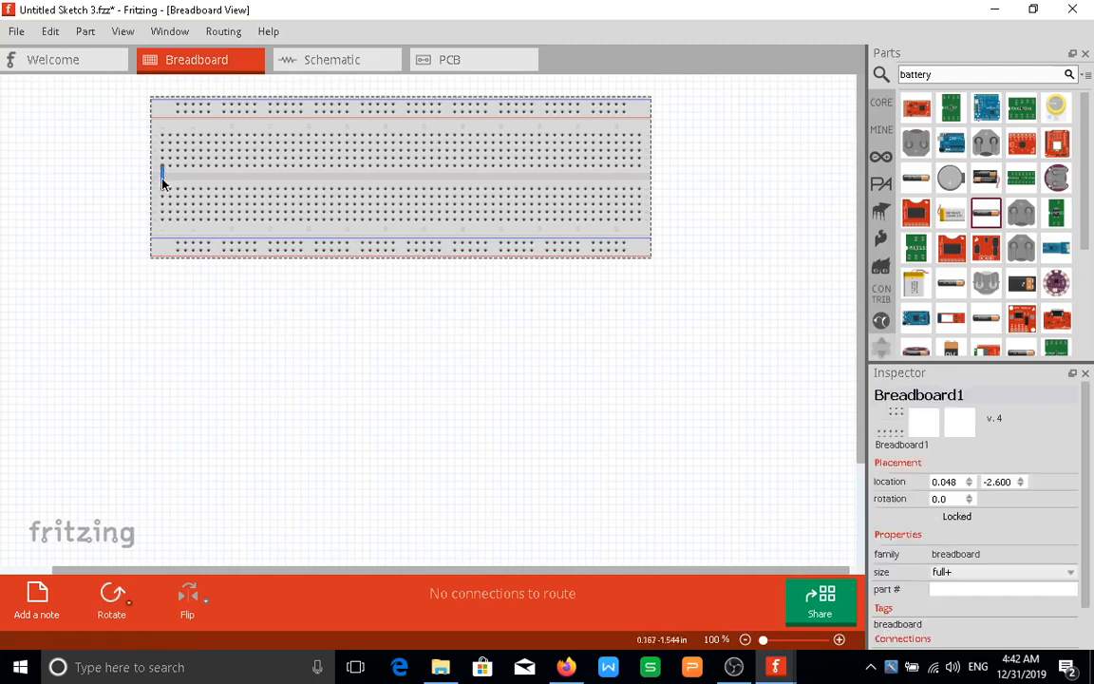
pyautogui.click(163, 181)
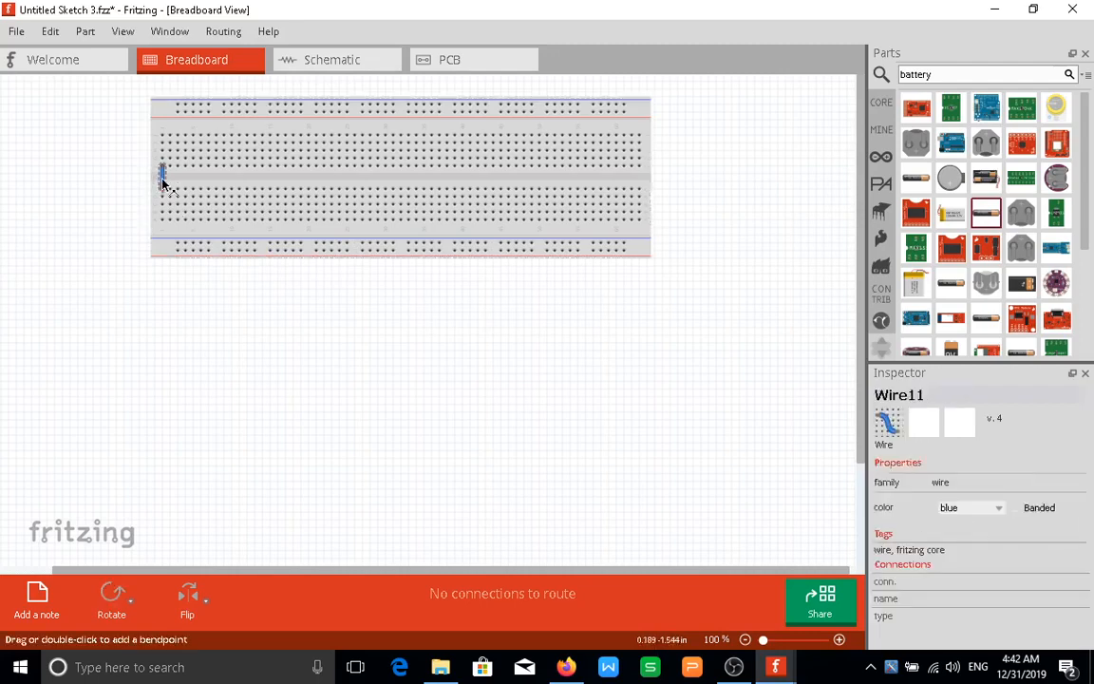
pyautogui.press('Delete')
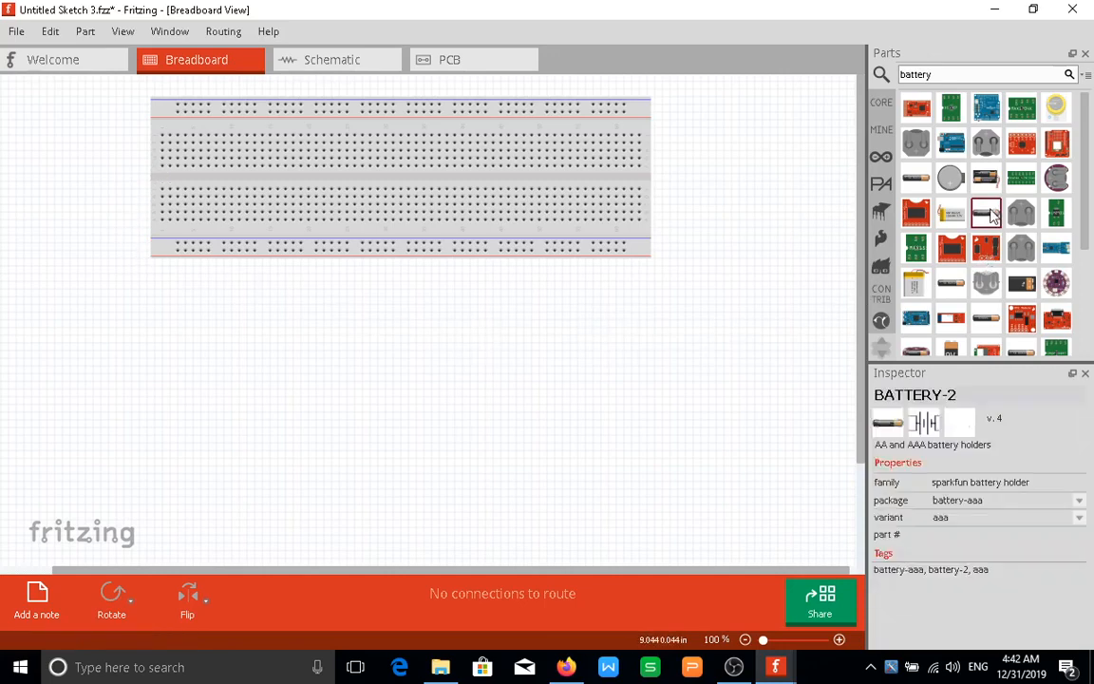
# - Place an AAA battery (BATTERY-2) beside the breadboard and rotate it to 90 degrees, with its positive end facing down
pyautogui.moveTo(990, 214); pyautogui.dragTo(717, 169)
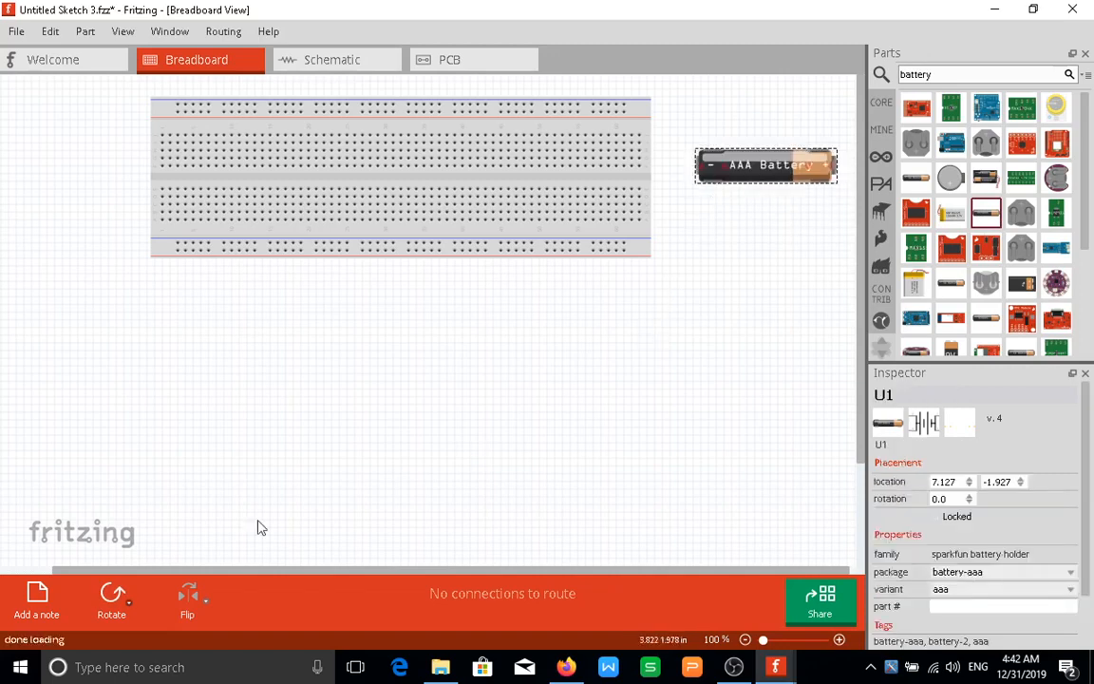
pyautogui.click(111, 597)
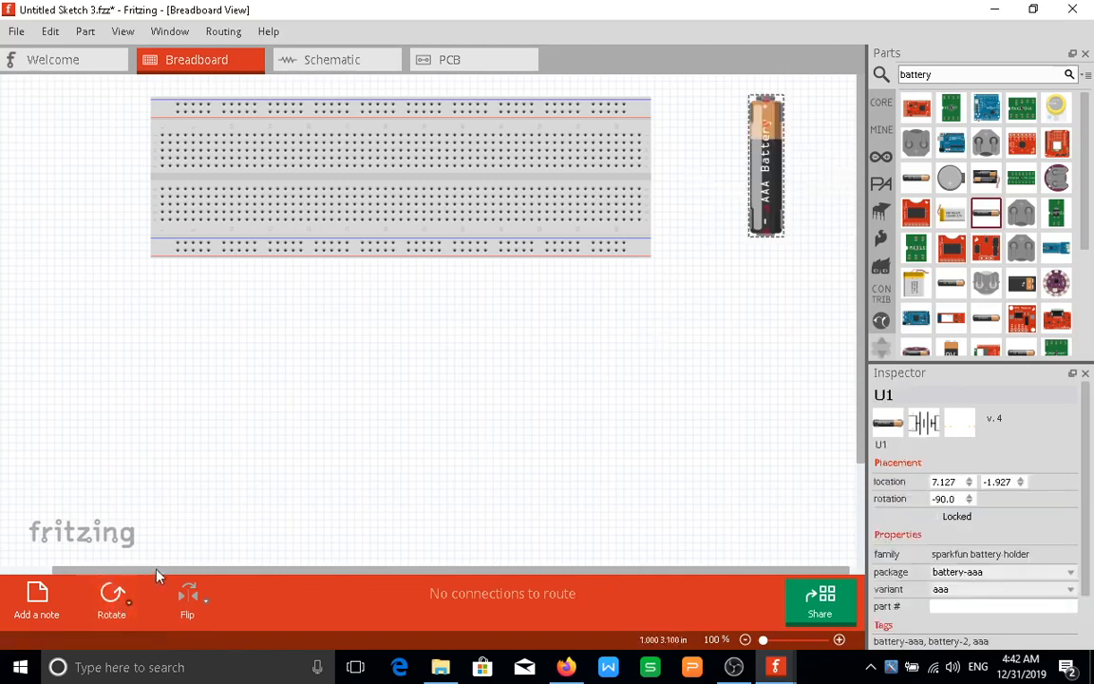
pyautogui.click(107, 605)
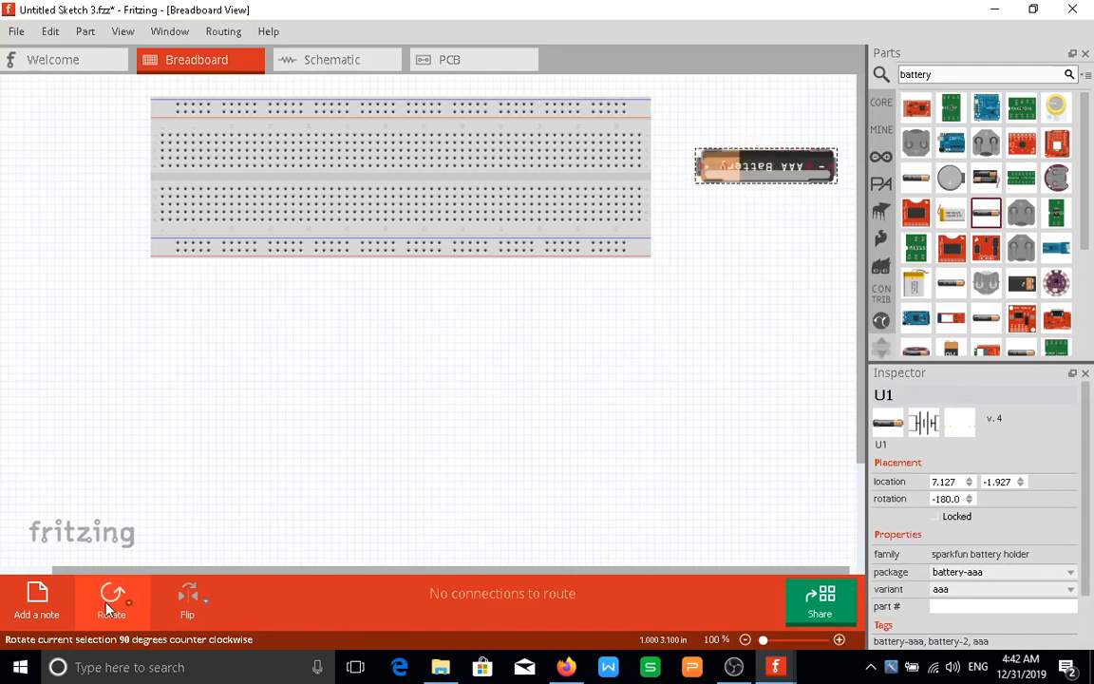
pyautogui.click(107, 606)
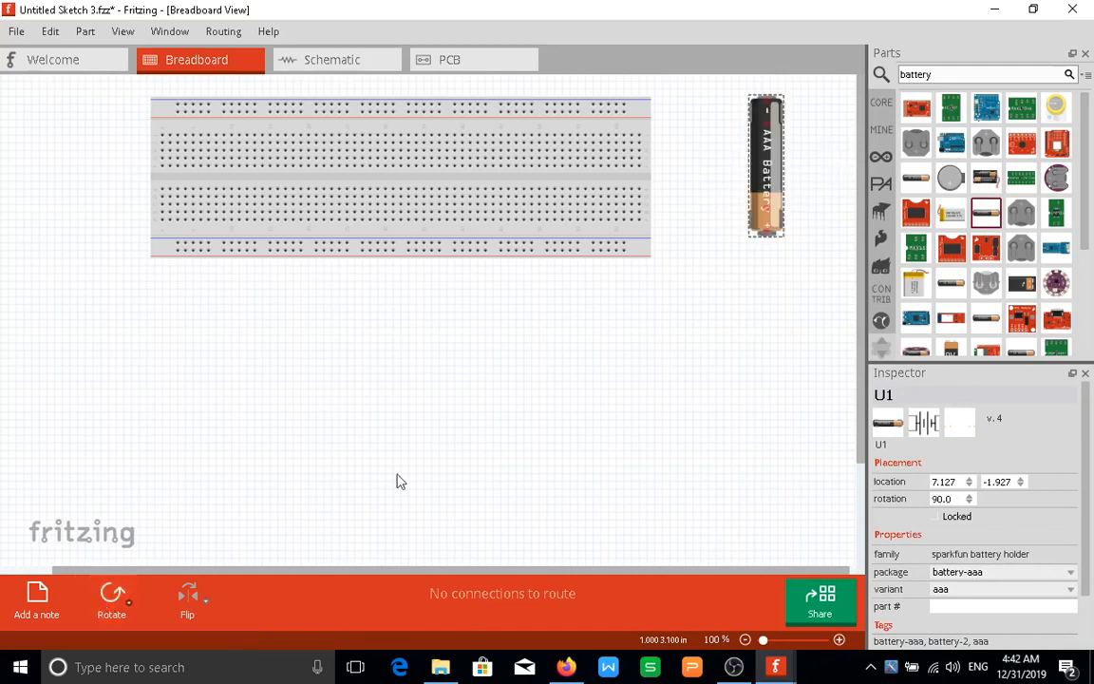
pyautogui.moveTo(778, 190); pyautogui.dragTo(747, 202)
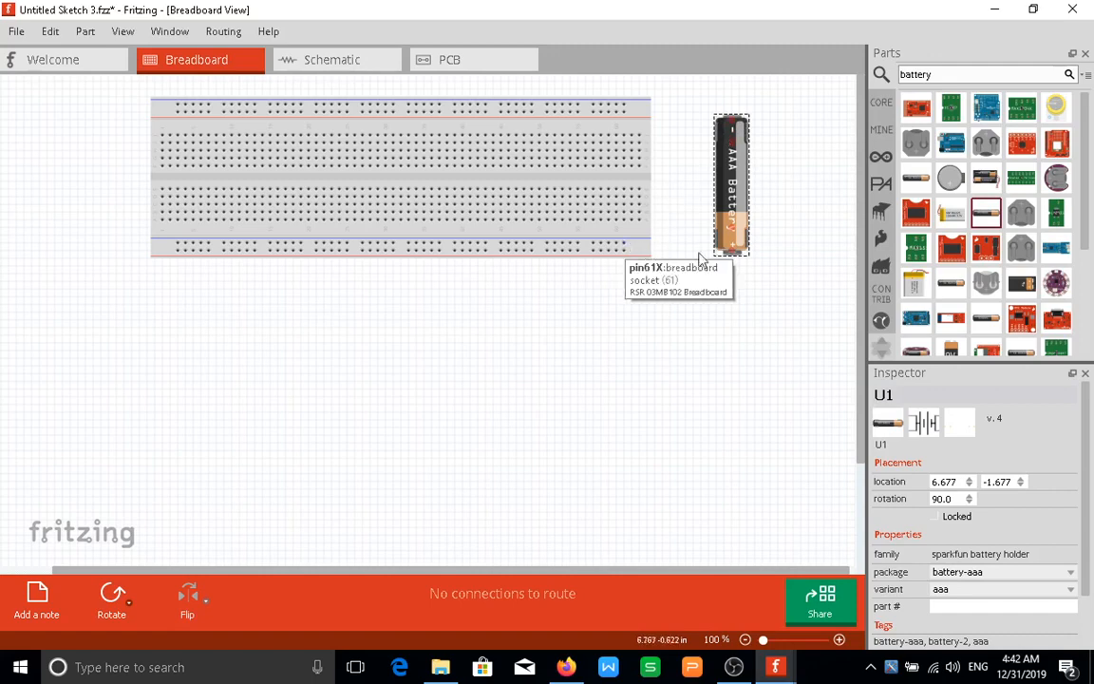
# - Wire the battery's positive terminal to the breadboard's lower red rail and its negative terminal to the lower blue rail
pyautogui.click(621, 254)
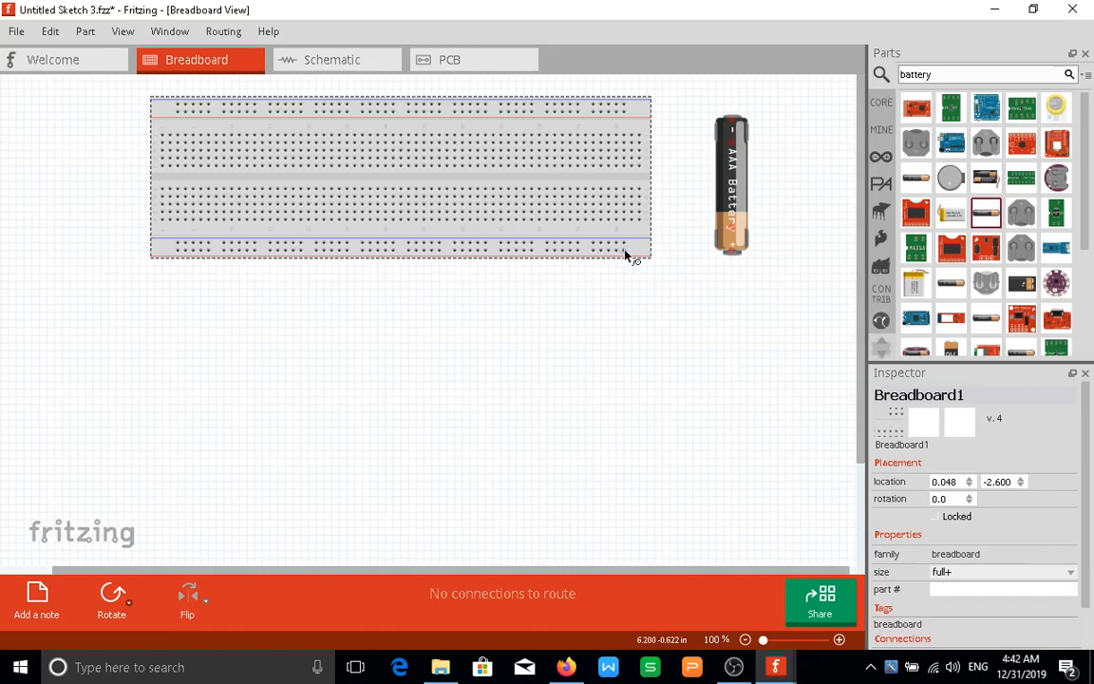
pyautogui.moveTo(622, 255); pyautogui.dragTo(733, 253)
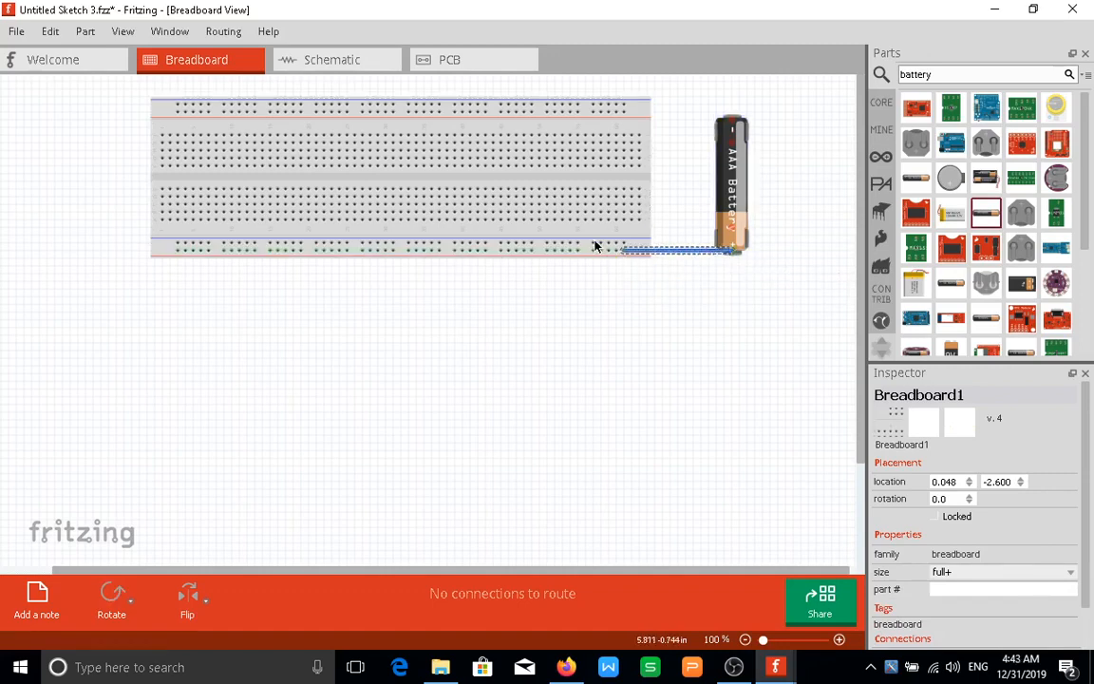
pyautogui.moveTo(594, 245); pyautogui.dragTo(732, 119)
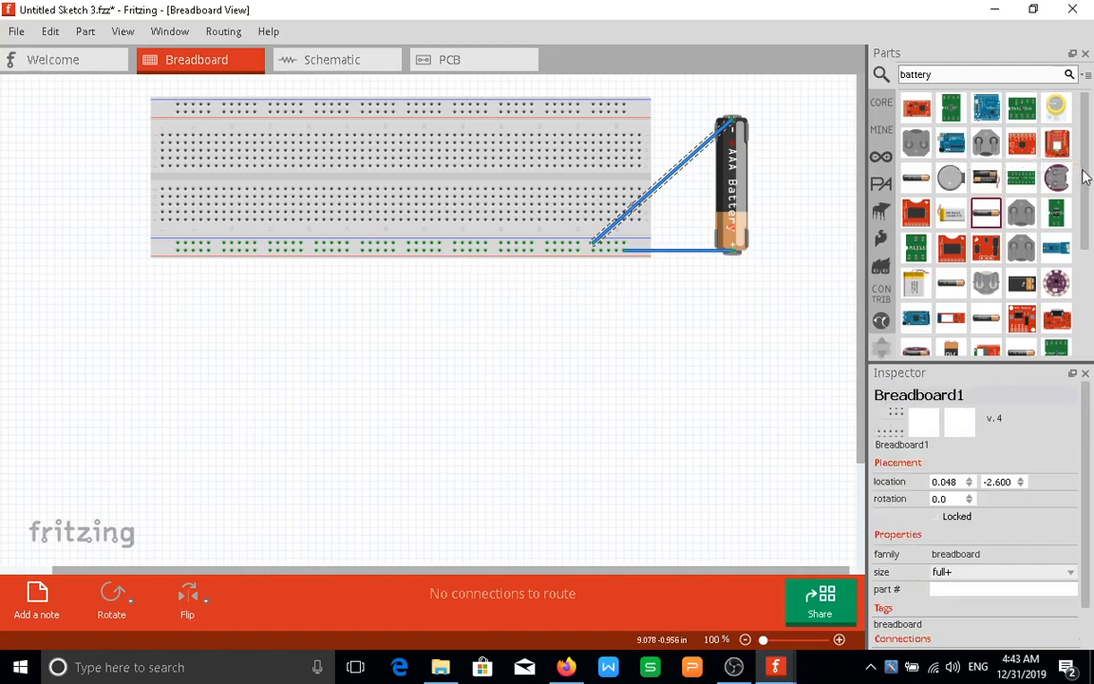
# - Search the parts library for "led" and place a 5 mm red LED on the breadboard, legs in the lower half
pyautogui.moveTo(1088, 171); pyautogui.dragTo(1086, 263)
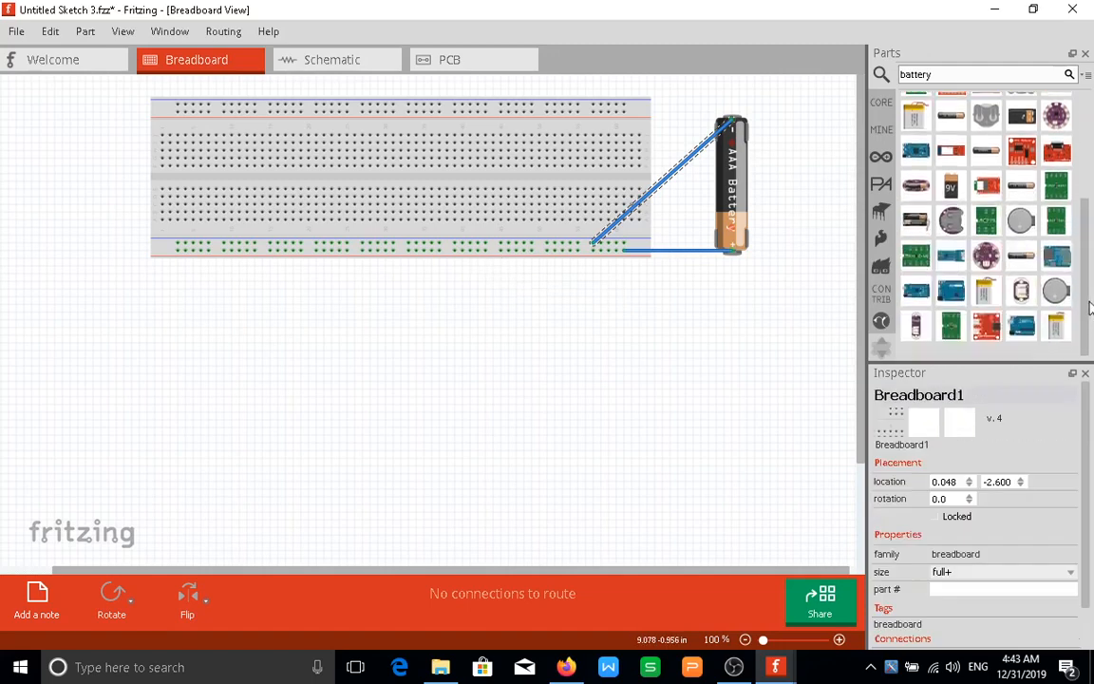
pyautogui.scroll(3, 1067, 243)
pyautogui.scroll(1, 1064, 194)
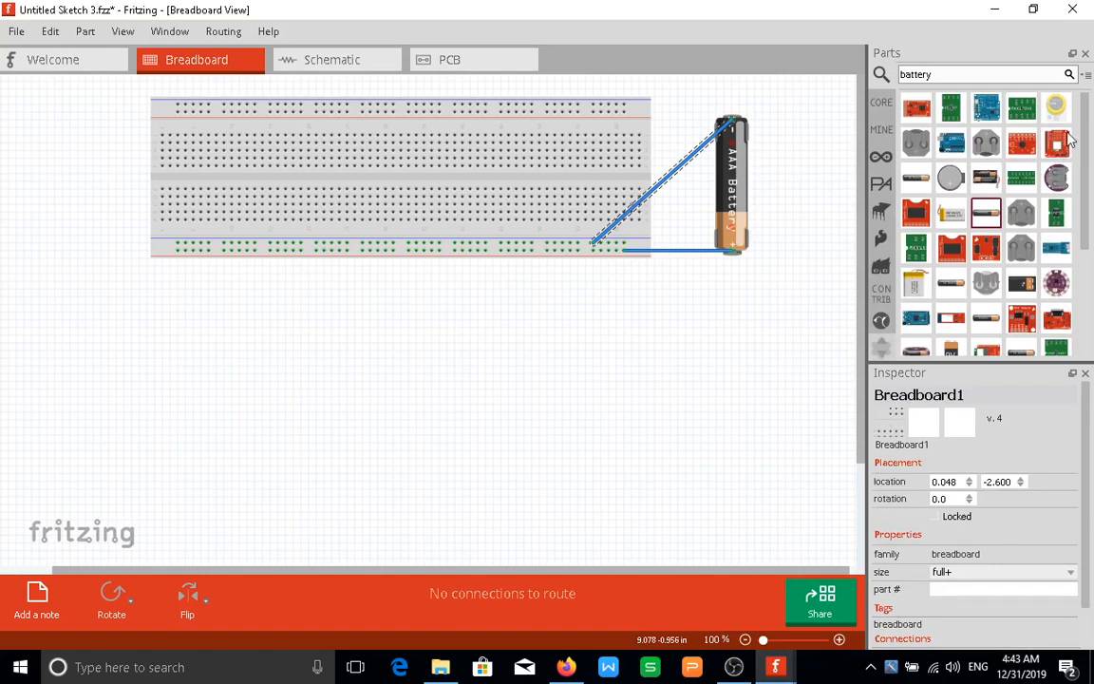
pyautogui.moveTo(946, 72); pyautogui.dragTo(852, 73)
pyautogui.press('BackSpace')
pyautogui.write('led')
pyautogui.press('Return')
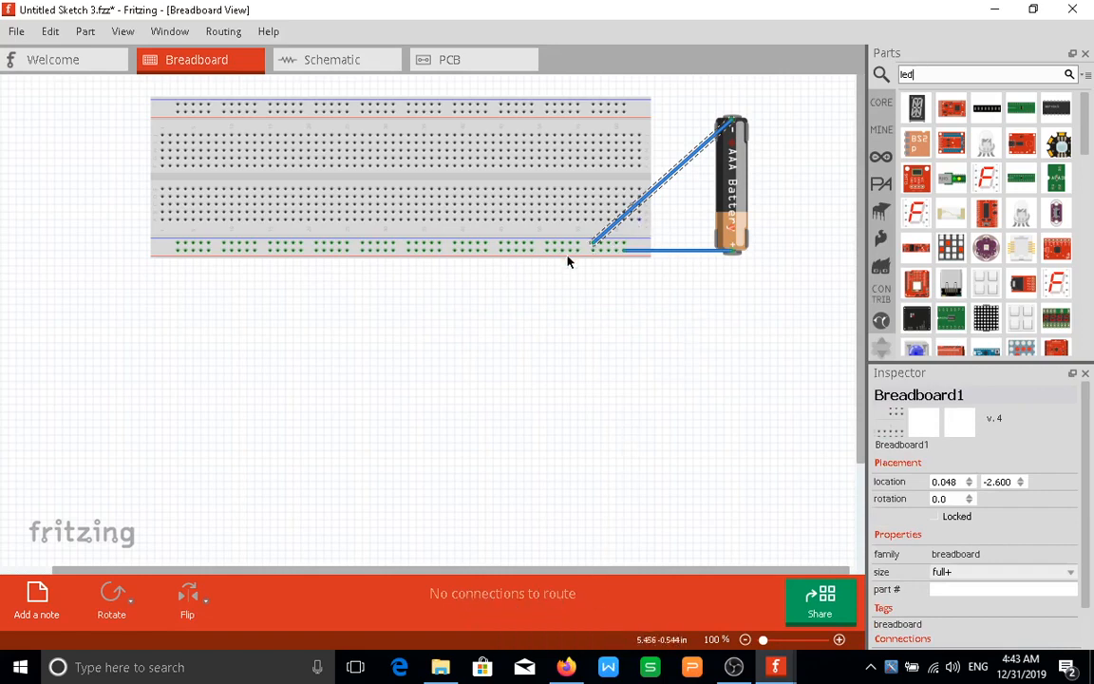
pyautogui.scroll(-3, 1089, 167)
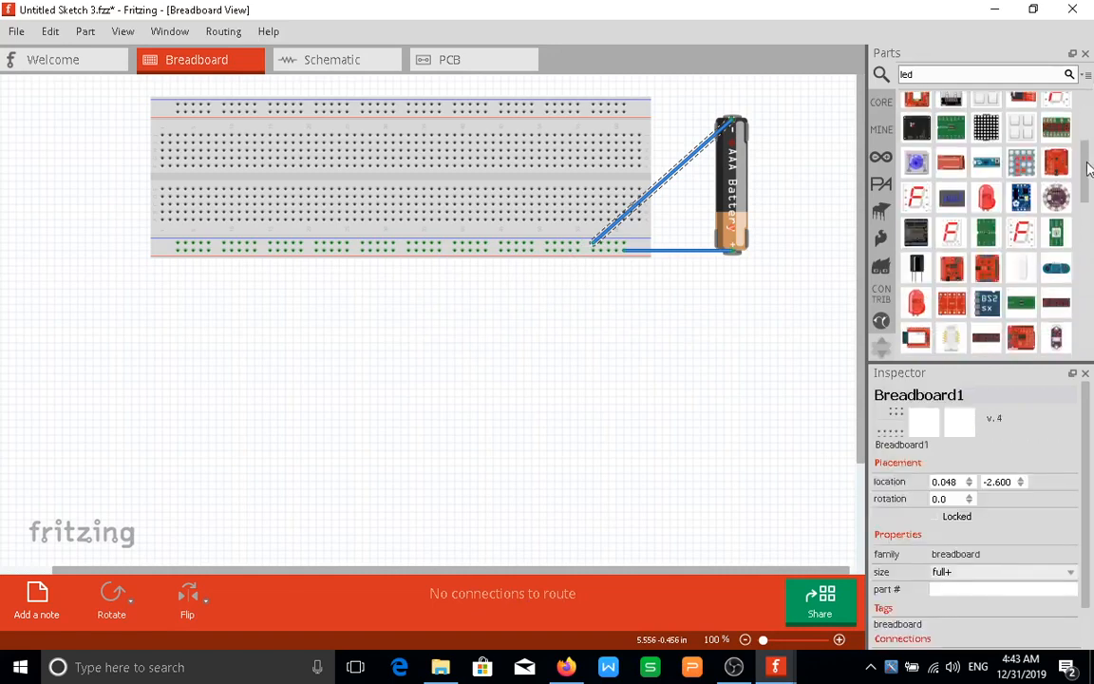
pyautogui.scroll(-1, 1089, 167)
pyautogui.click(987, 172)
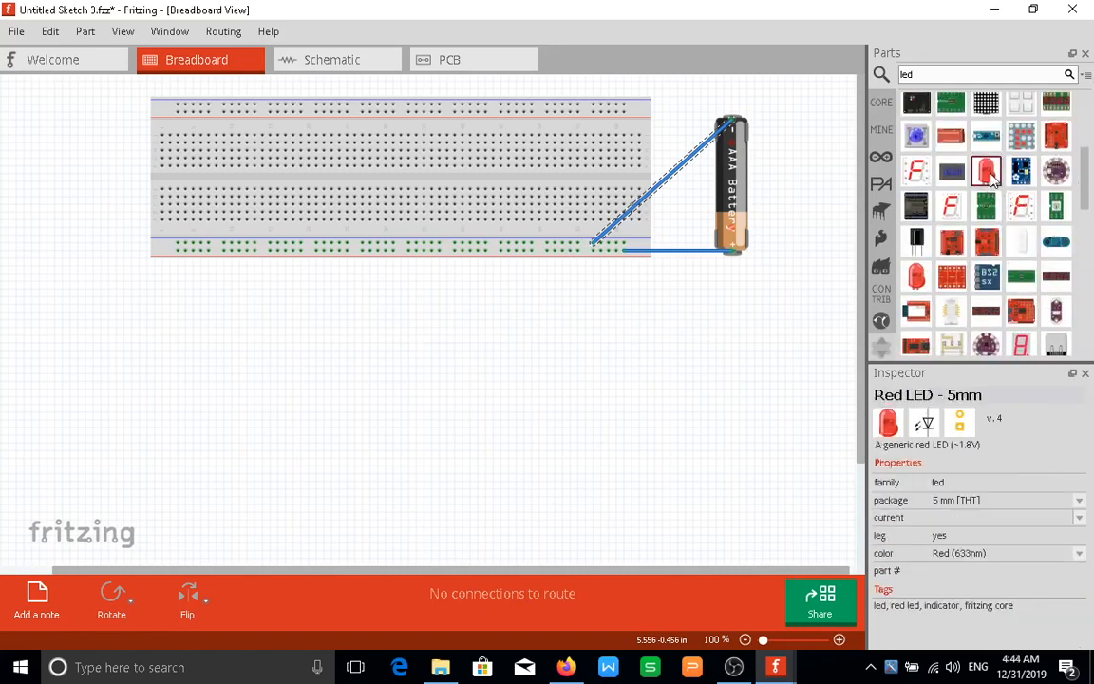
pyautogui.moveTo(989, 173); pyautogui.dragTo(437, 175)
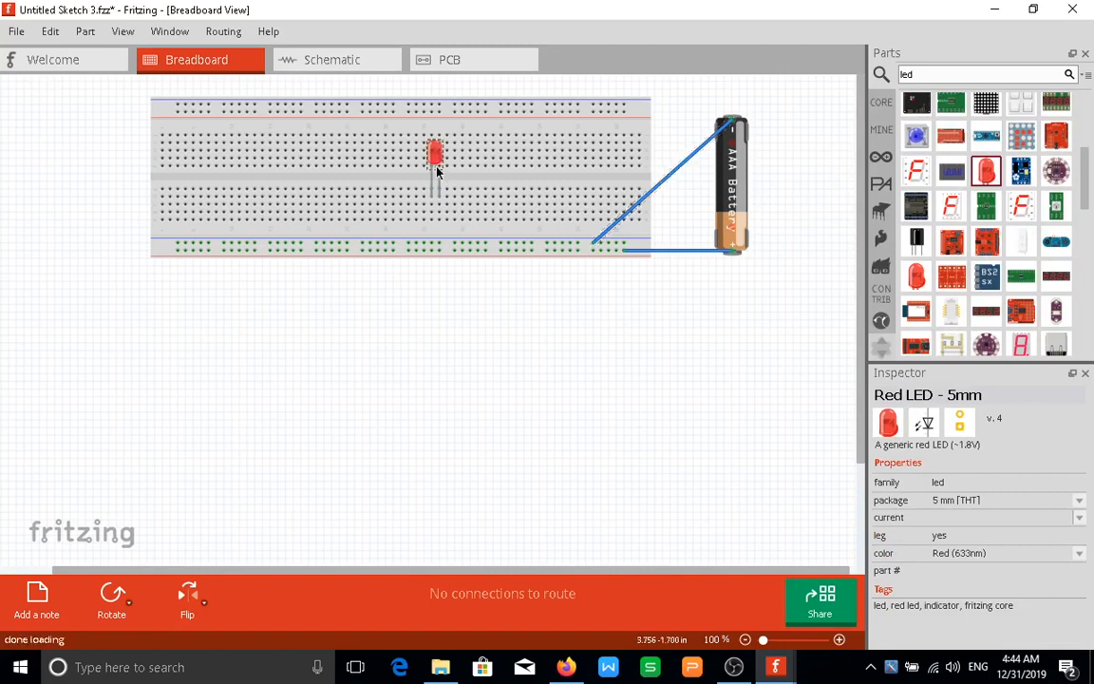
# - Search the parts library for "220 resistor" and place a 220 Ω resistor horizontally, starting in the column of the LED's bent leg
pyautogui.moveTo(1091, 161); pyautogui.dragTo(1078, 106)
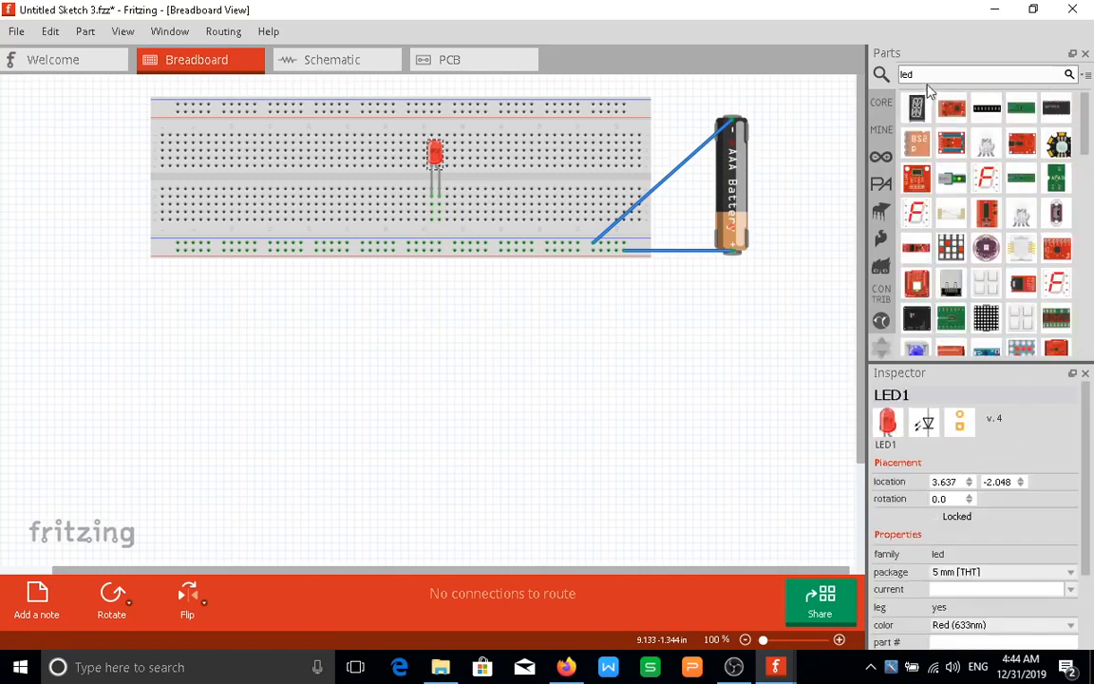
pyautogui.moveTo(923, 73); pyautogui.dragTo(871, 73)
pyautogui.write('220 resistor')
pyautogui.press('Return')
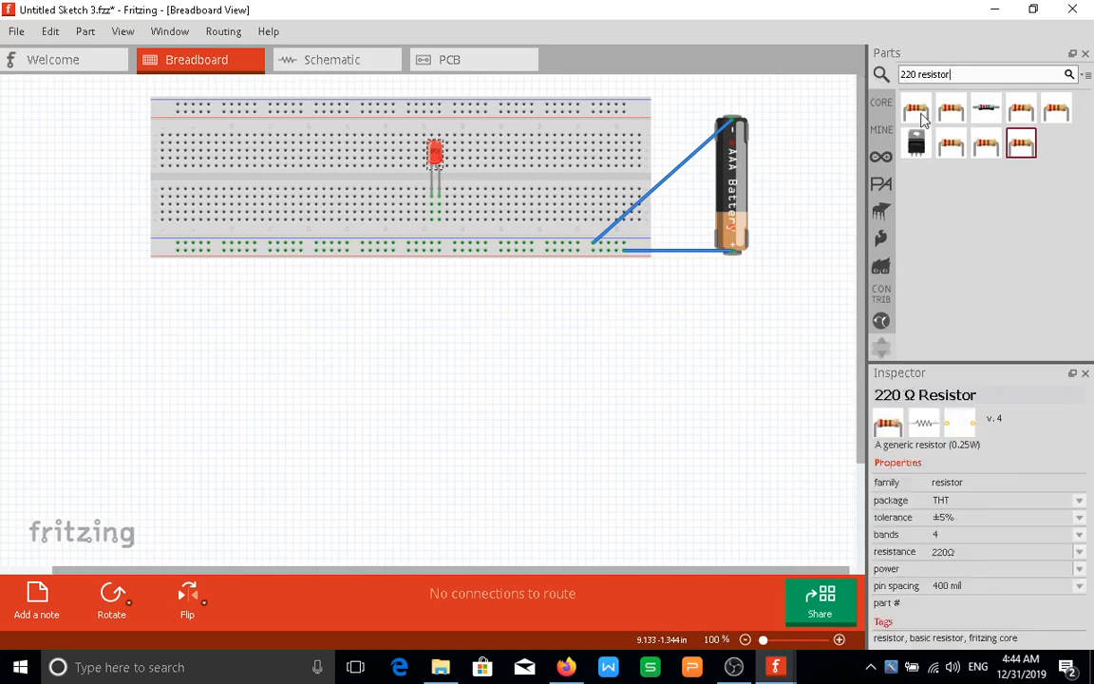
pyautogui.click(918, 114)
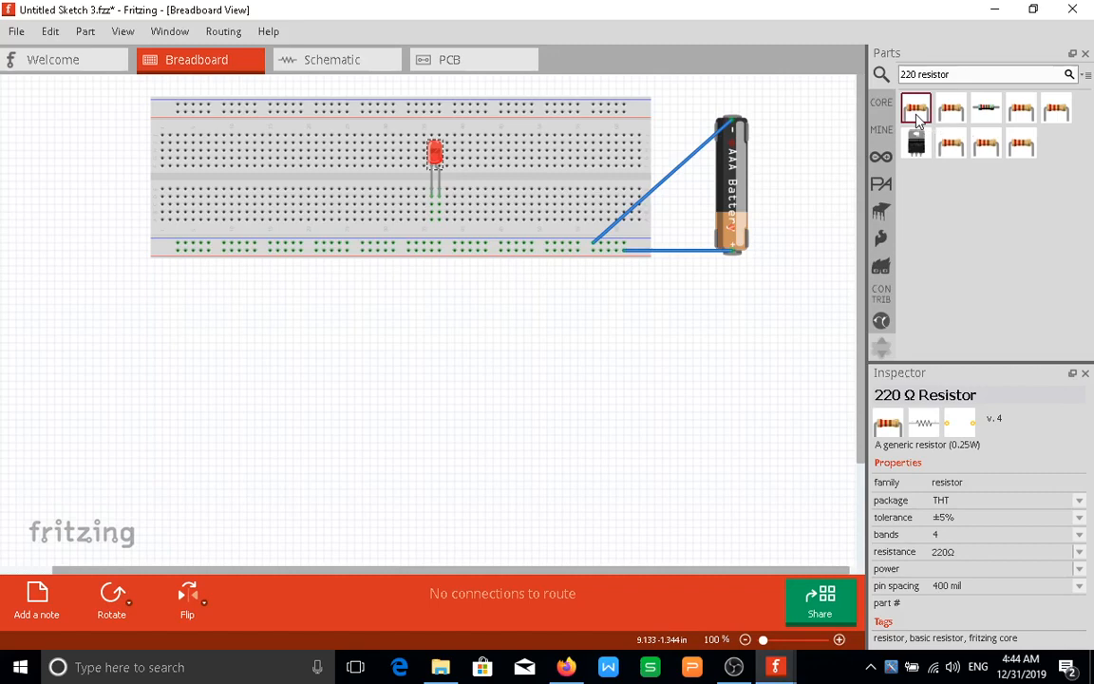
pyautogui.moveTo(916, 112); pyautogui.dragTo(454, 211)
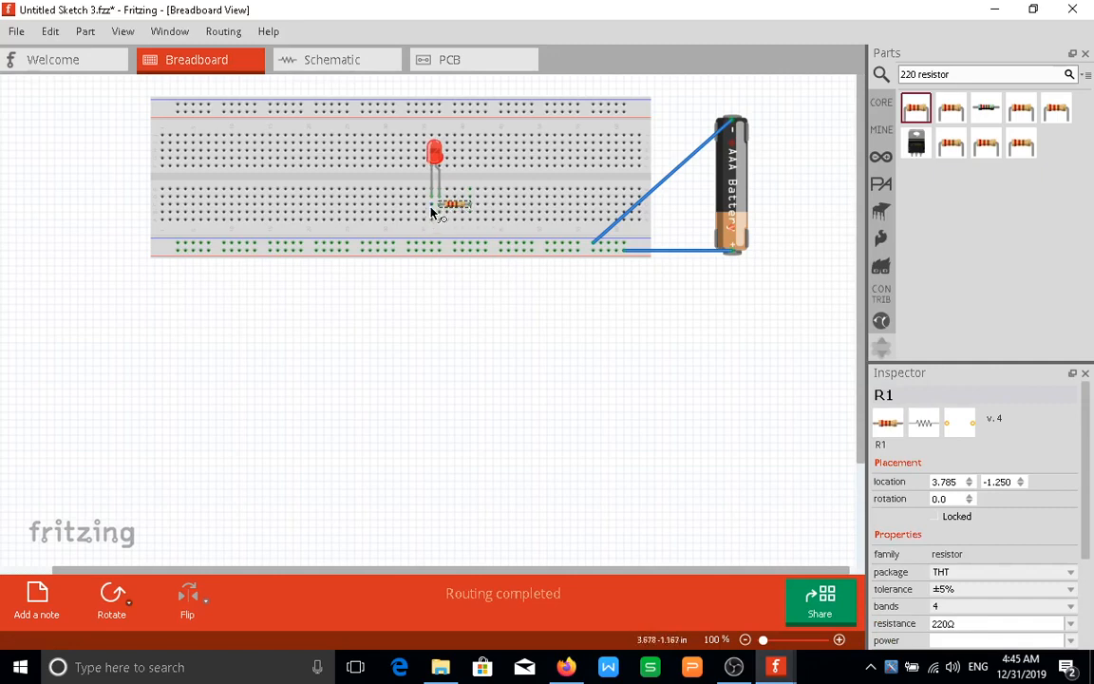
# - Wire the LED's straight leg column to the lower blue rail and the resistor's free end to the lower red rail
pyautogui.moveTo(431, 205); pyautogui.dragTo(426, 246)
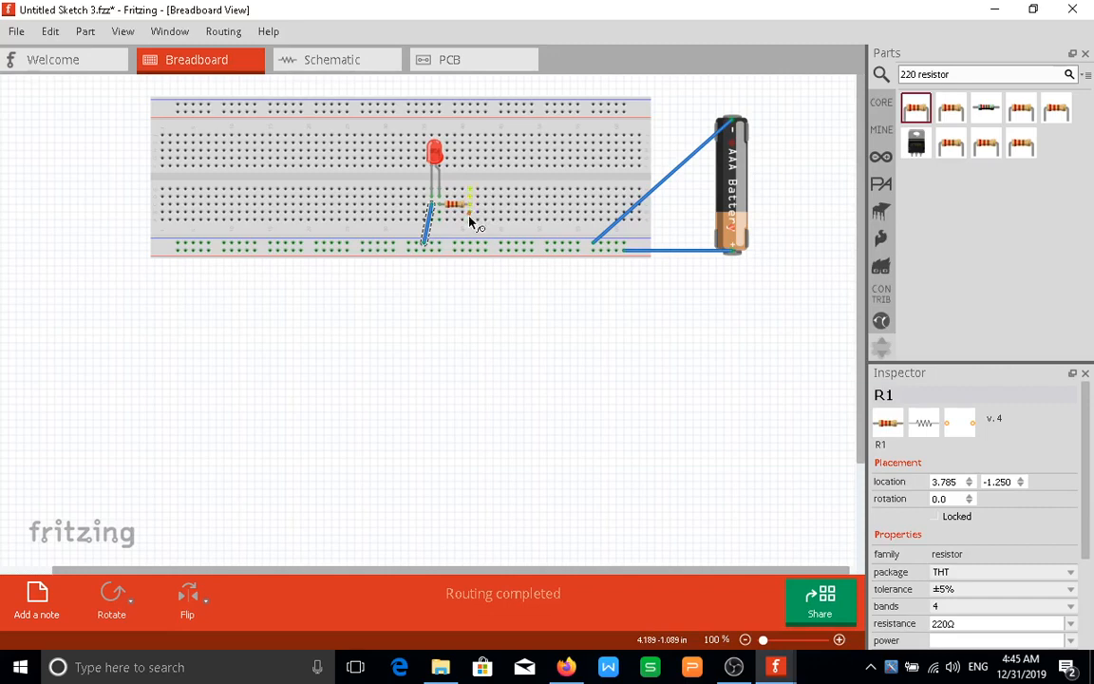
pyautogui.moveTo(470, 210); pyautogui.dragTo(473, 256)
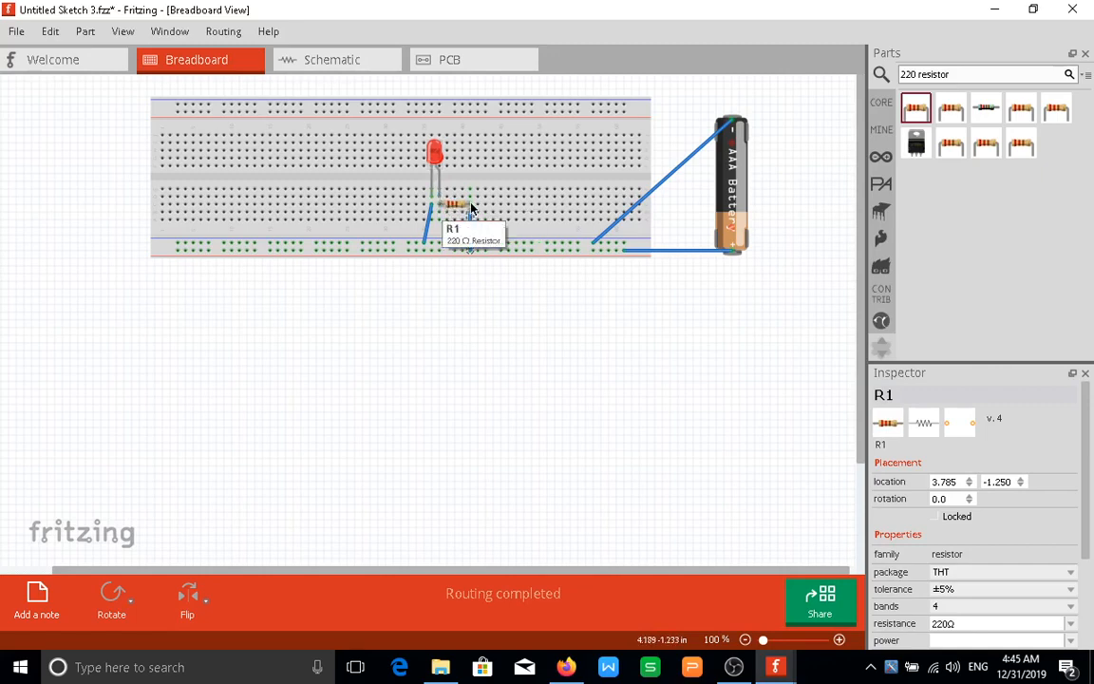
pyautogui.moveTo(469, 210); pyautogui.dragTo(473, 257)
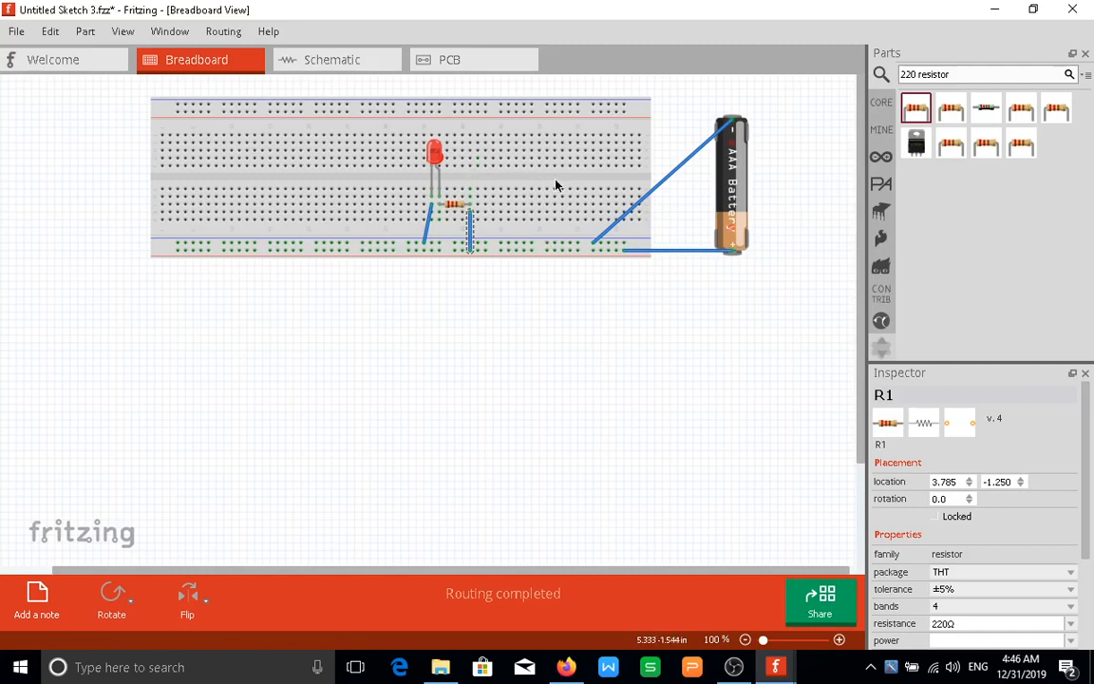
# - Delete the AAA battery together with its two wires
pyautogui.click(732, 203)
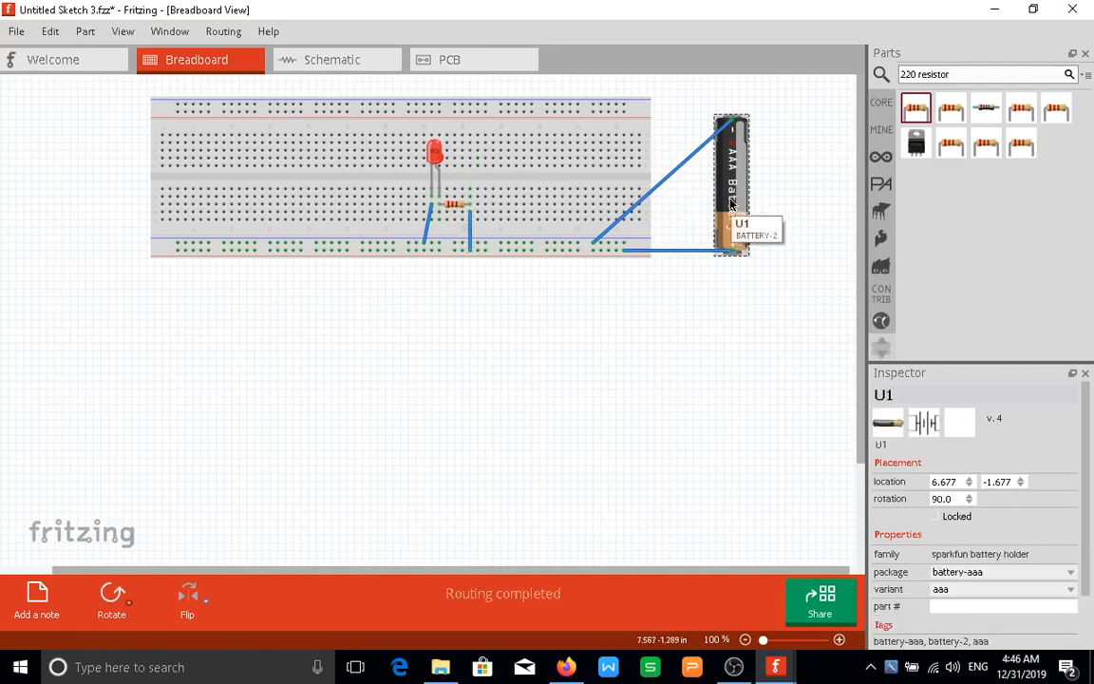
pyautogui.press('Delete')
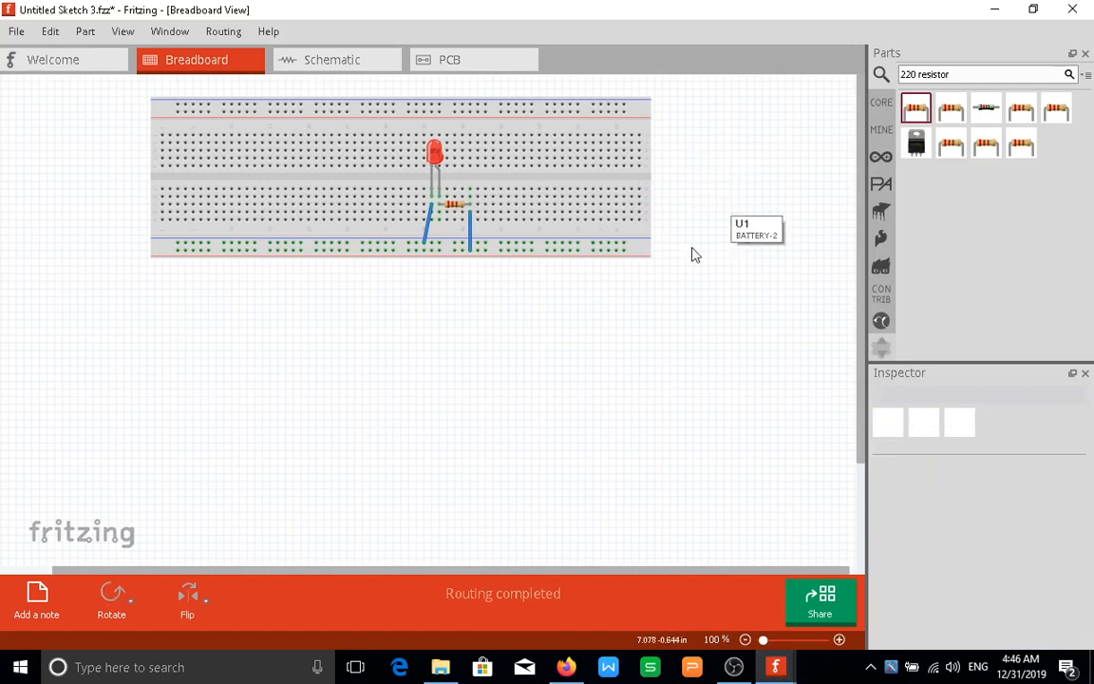
pyautogui.click(466, 229)
pyautogui.press('Delete')
pyautogui.click(450, 206)
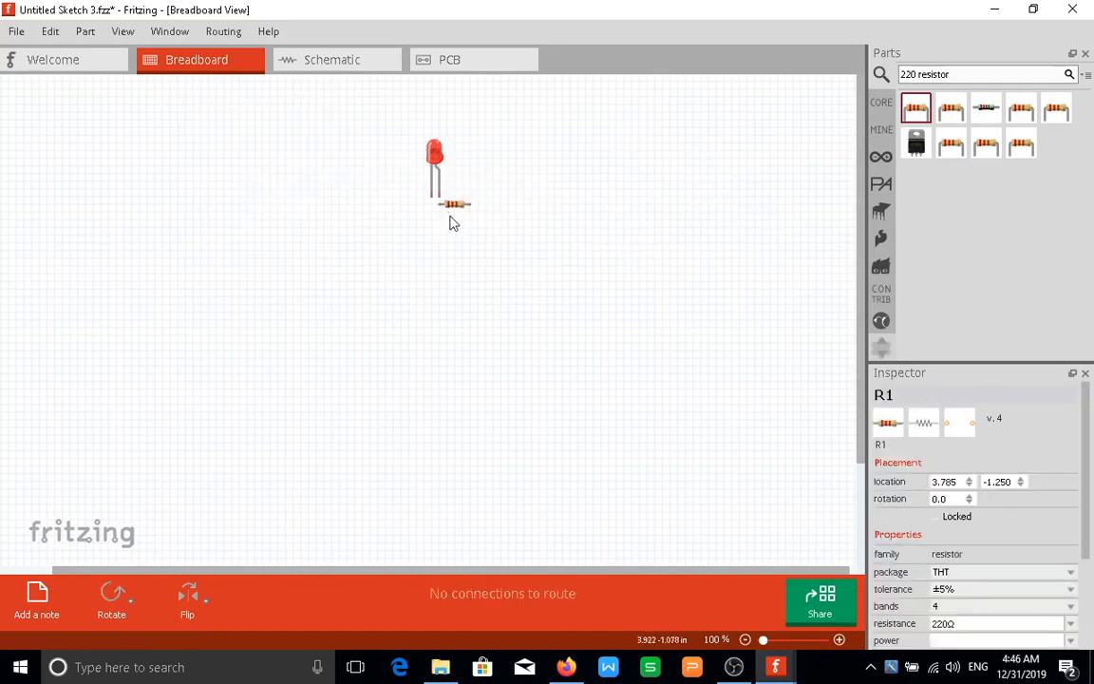
pyautogui.click(360, 221)
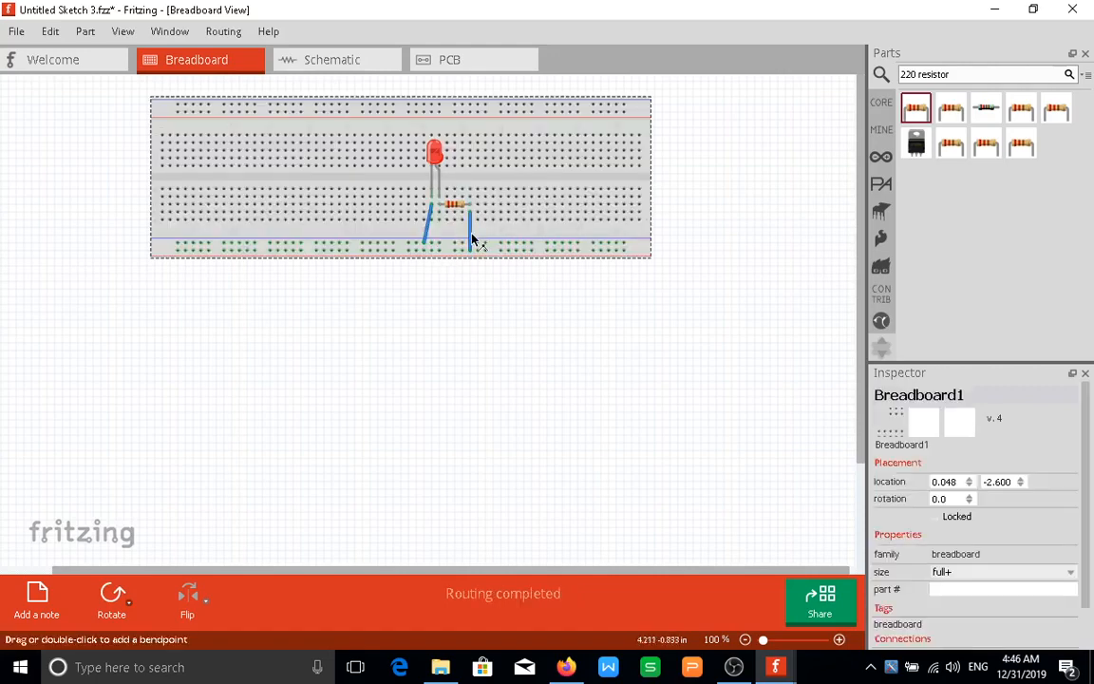
# - Delete the two remaining wires, the resistor and the LED, leaving only the empty breadboard
pyautogui.click(470, 239)
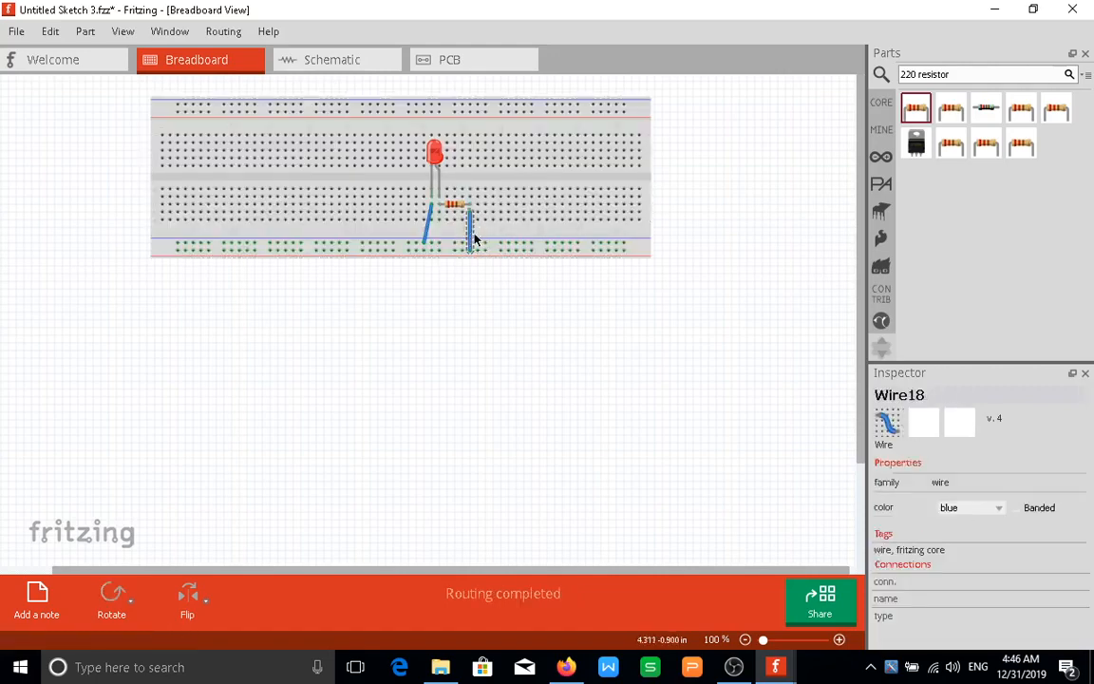
pyautogui.press('Delete')
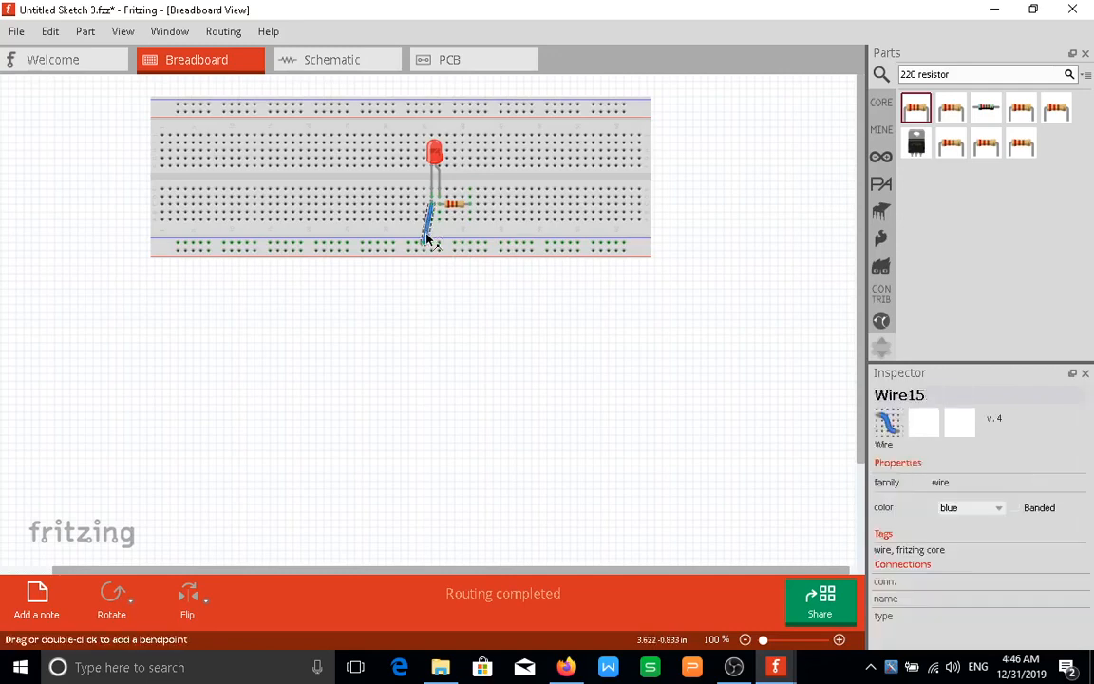
pyautogui.press('Delete')
pyautogui.click(452, 207)
pyautogui.press('Delete')
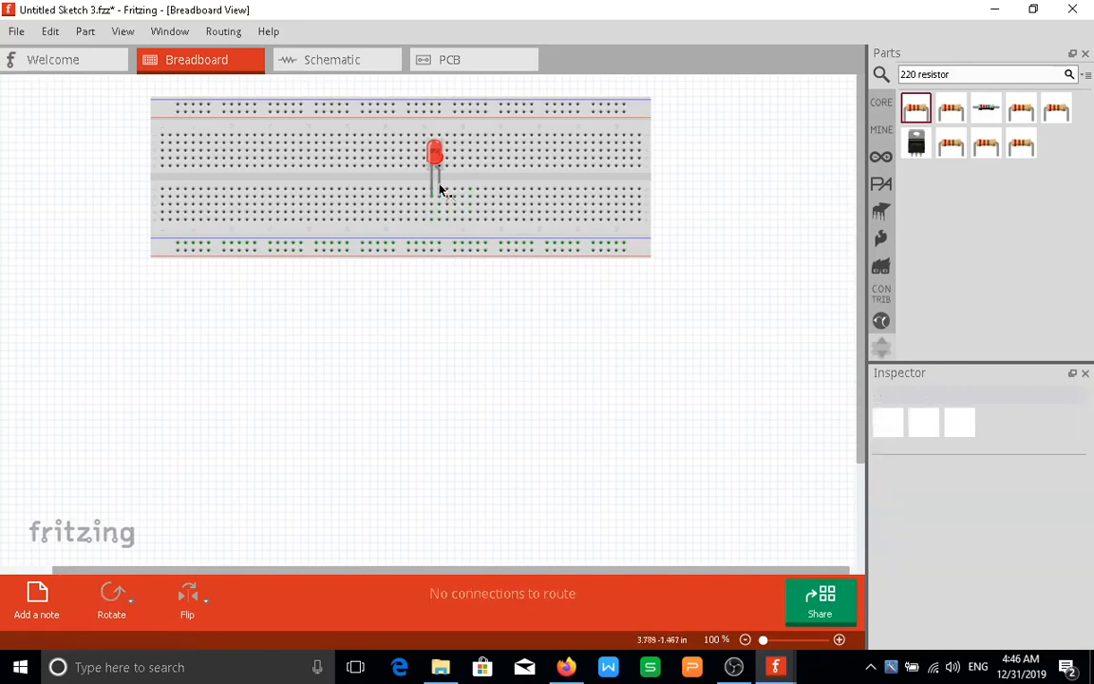
pyautogui.click(435, 152)
pyautogui.press('Delete')
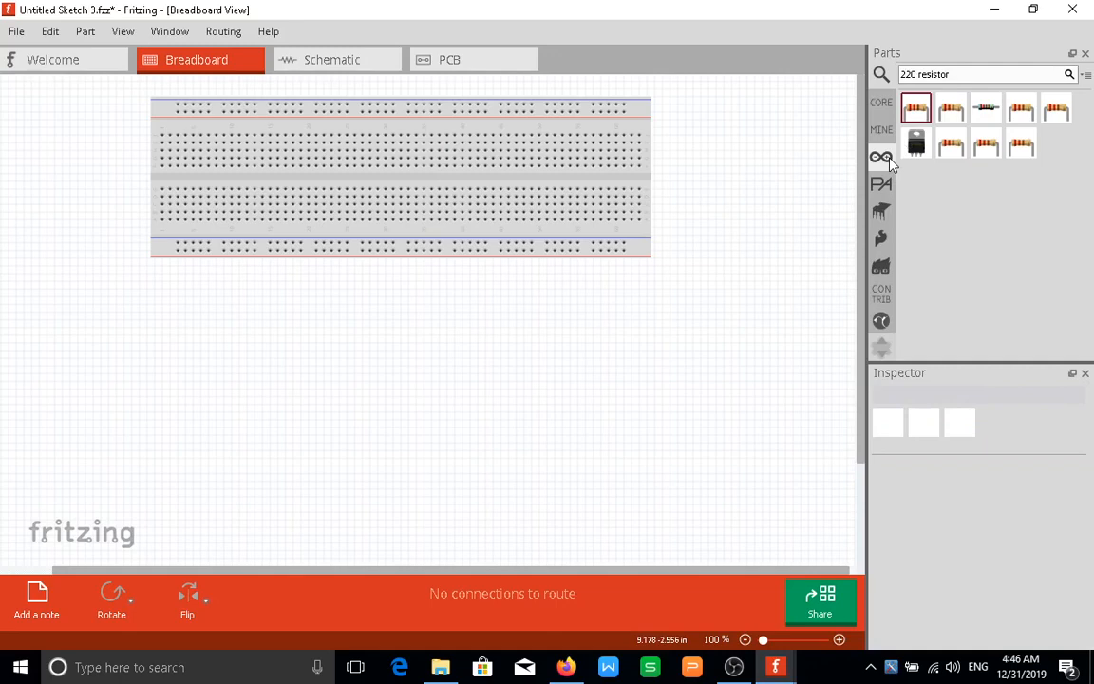
# - Place an Arduino Nano (Rev3.0) from the Arduino boards vertically on the breadboard's left half
pyautogui.click(883, 159)
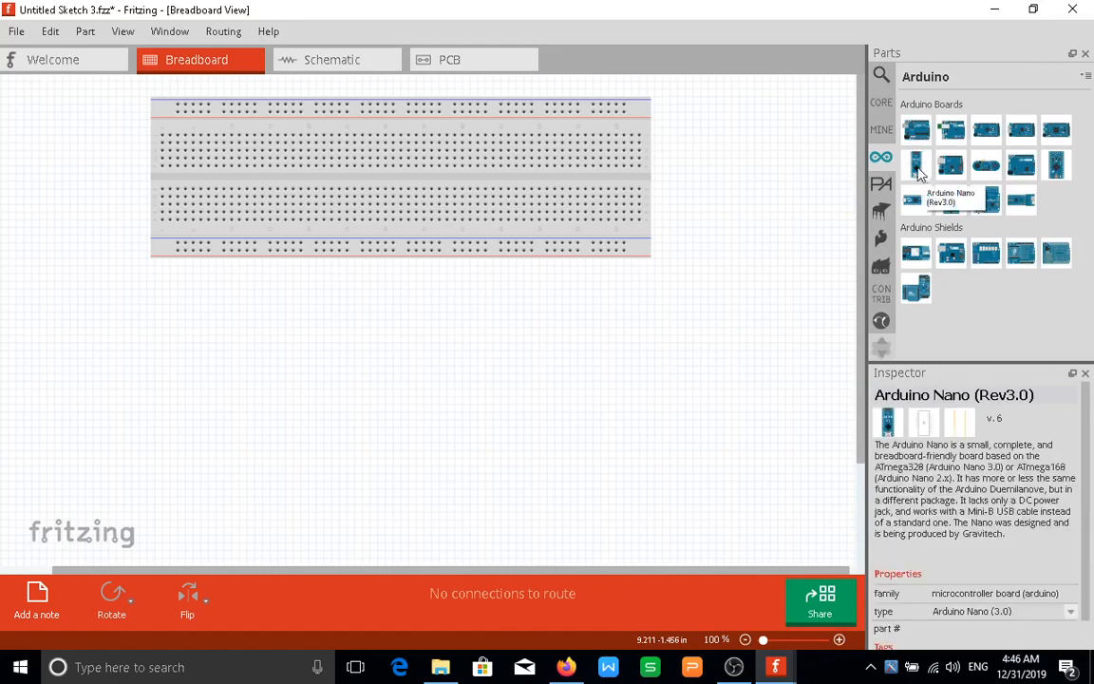
pyautogui.click(916, 167)
pyautogui.moveTo(916, 167); pyautogui.dragTo(316, 142)
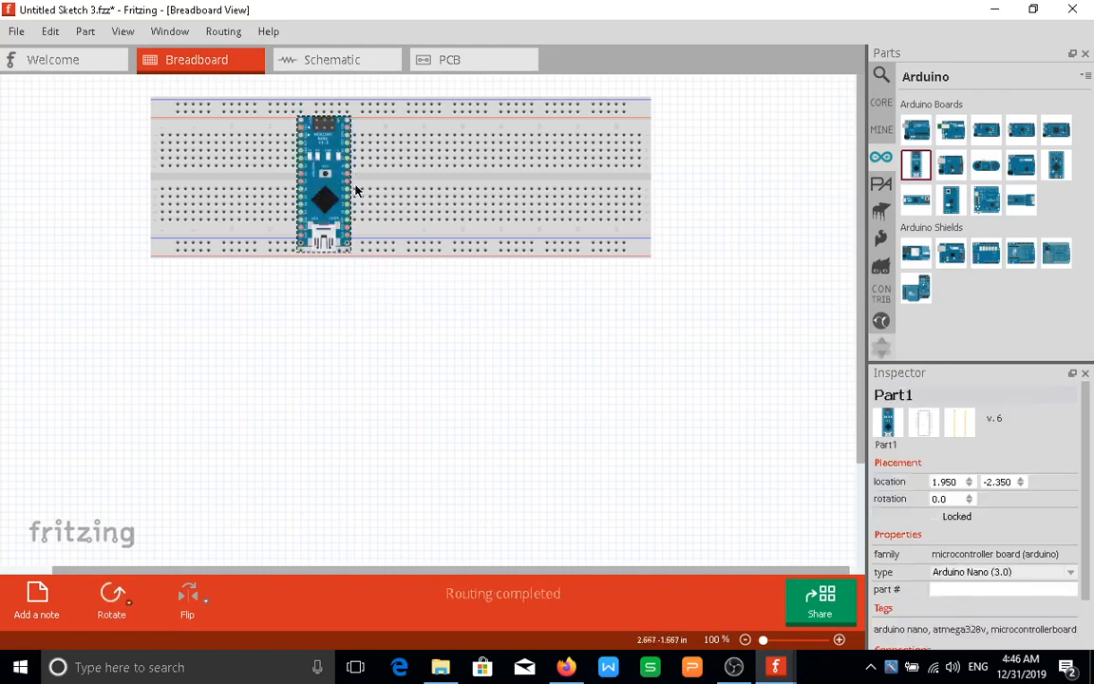
# - Rotate the Arduino Nano to -90° and seat it across the centre gap at the breadboard's left end
pyautogui.click(112, 594)
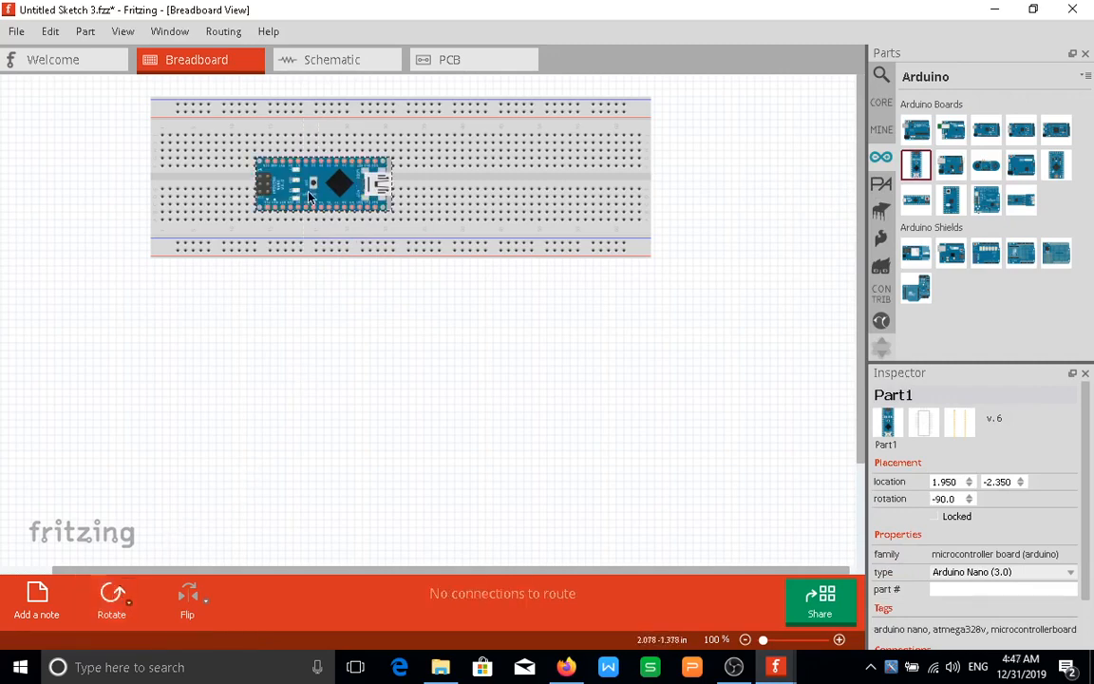
pyautogui.moveTo(309, 197); pyautogui.dragTo(222, 187)
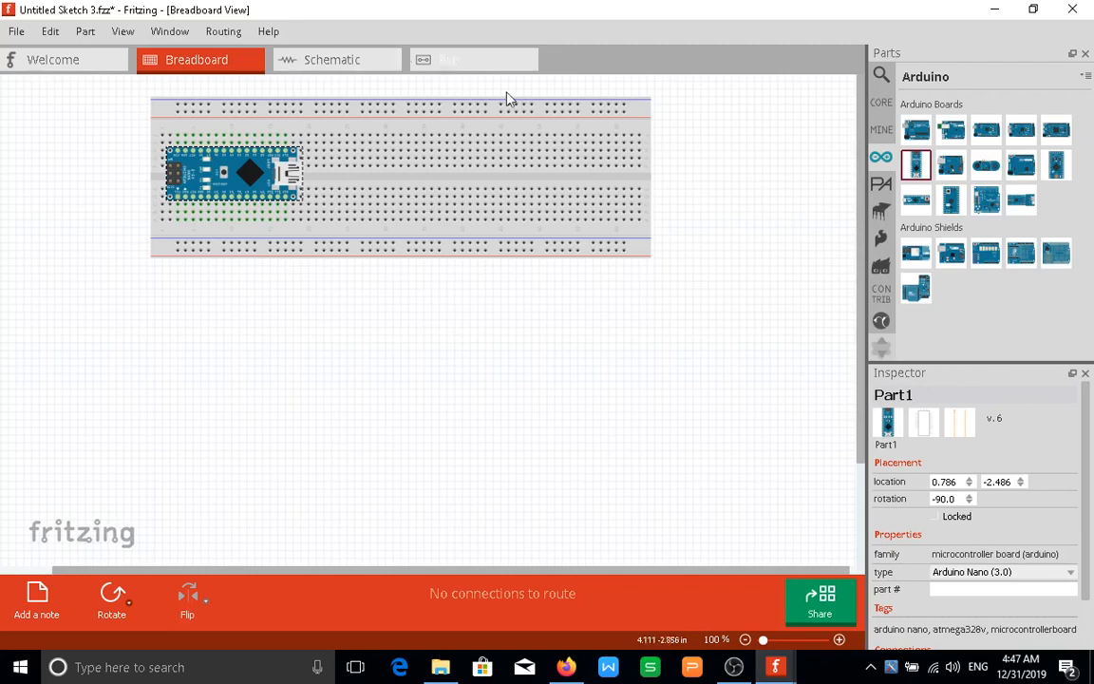
# - Add two more Arduino Nanos and seat the right one across the centre gap at 90° rotation, its USB port facing left
pyautogui.moveTo(867, 167); pyautogui.dragTo(361, 218)
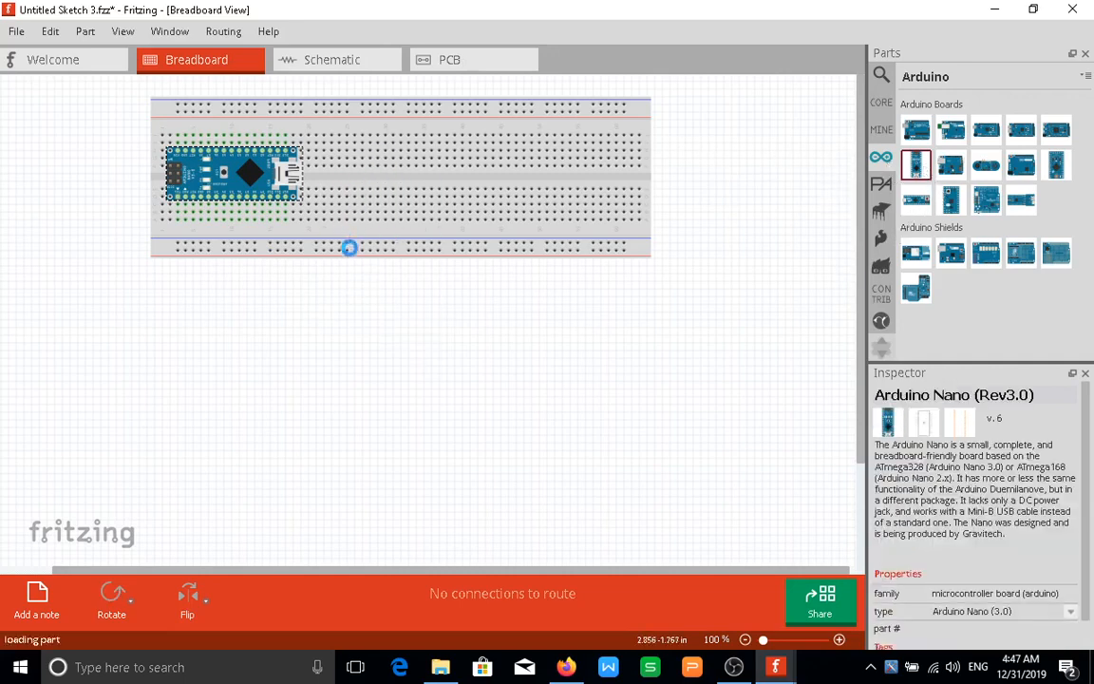
pyautogui.moveTo(919, 166); pyautogui.dragTo(532, 183)
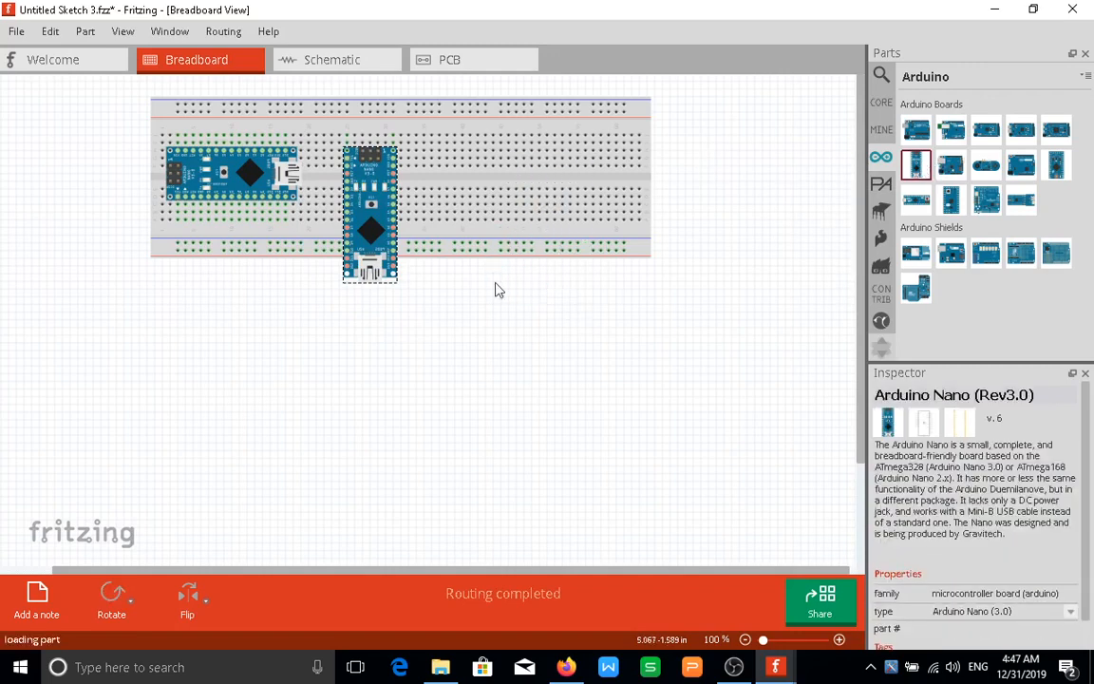
pyautogui.click(121, 596)
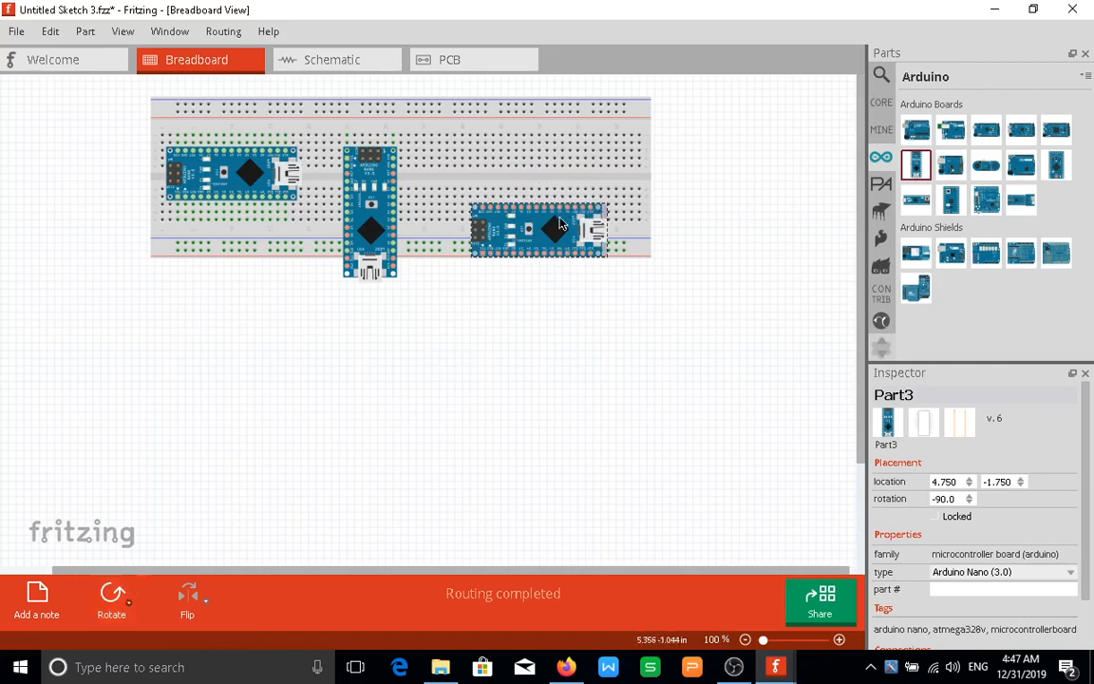
pyautogui.moveTo(560, 224); pyautogui.dragTo(555, 173)
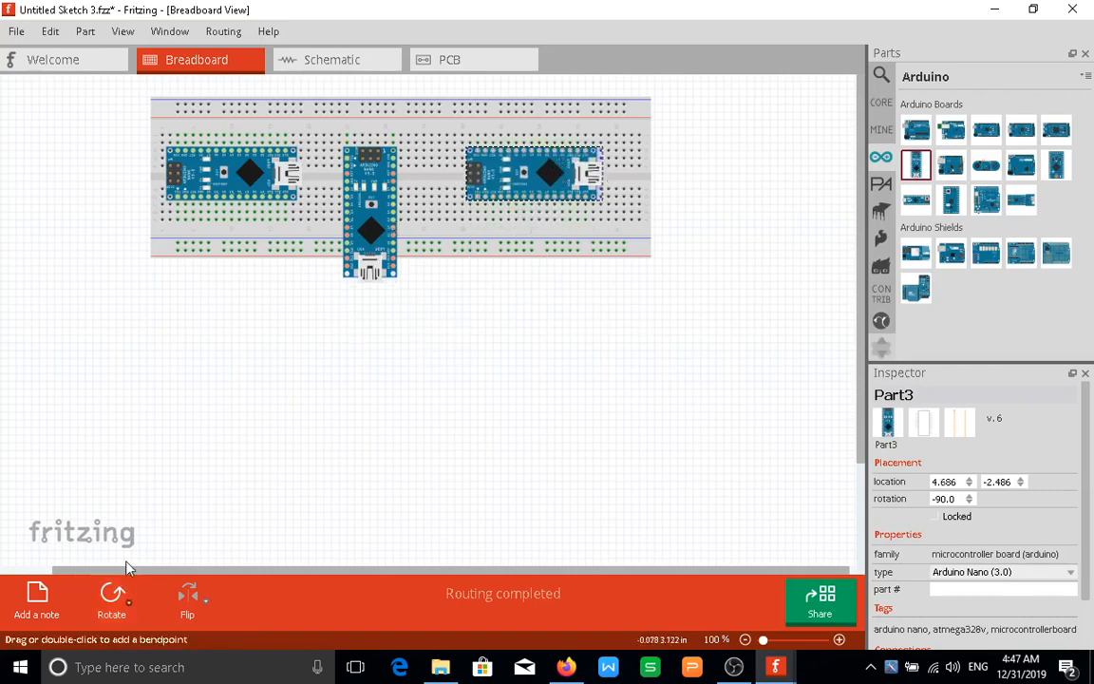
pyautogui.click(108, 592)
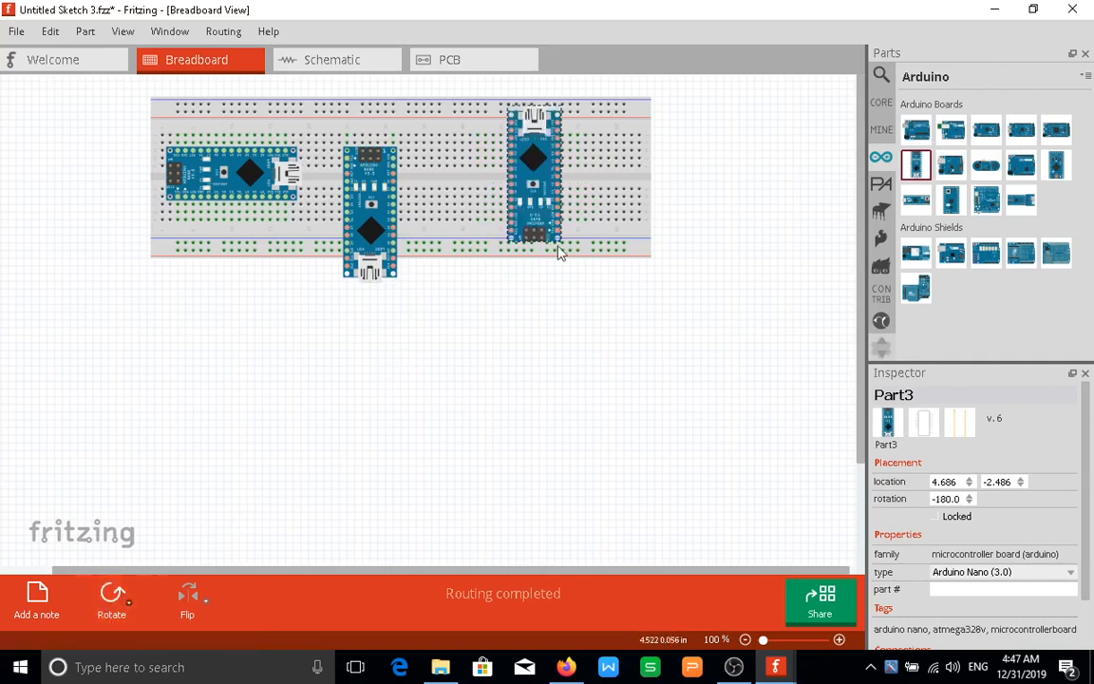
pyautogui.click(111, 593)
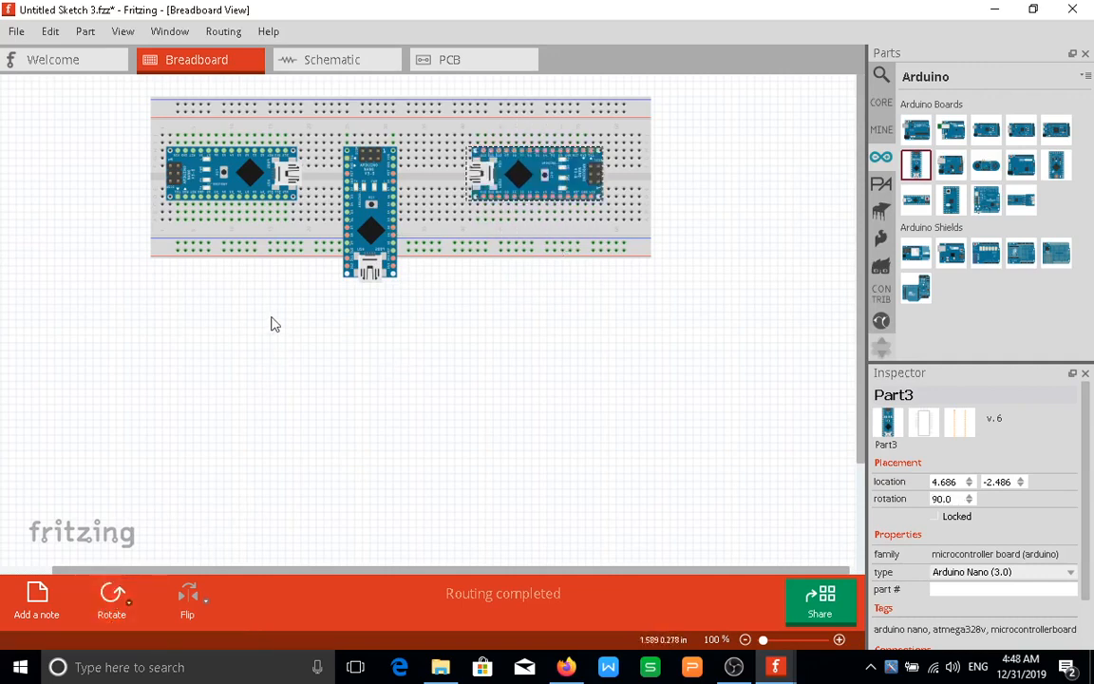
# - Rotate the middle Arduino Nano to -90° and seat it across the centre gap between the other two boards
pyautogui.click(349, 249)
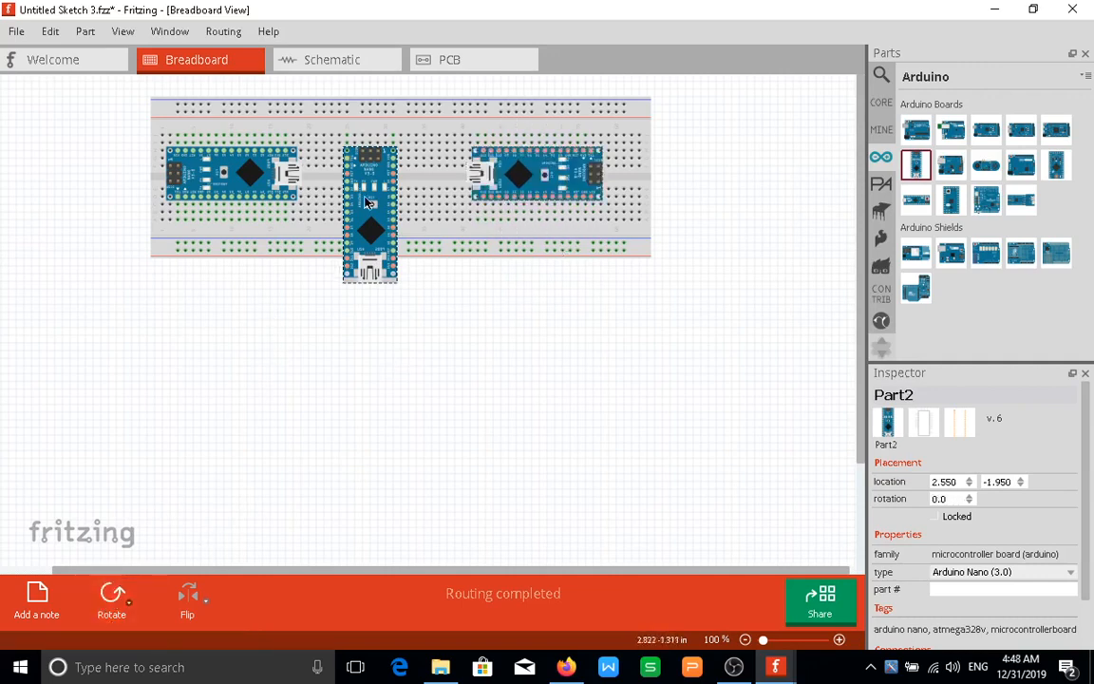
pyautogui.click(111, 596)
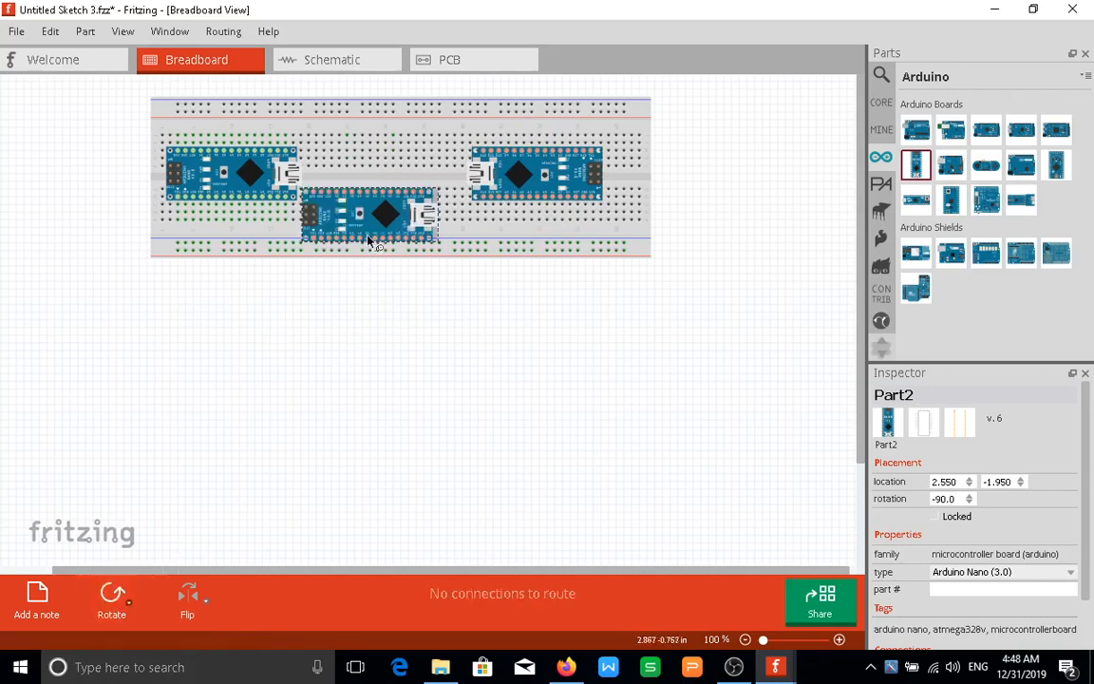
pyautogui.moveTo(368, 240); pyautogui.dragTo(381, 170)
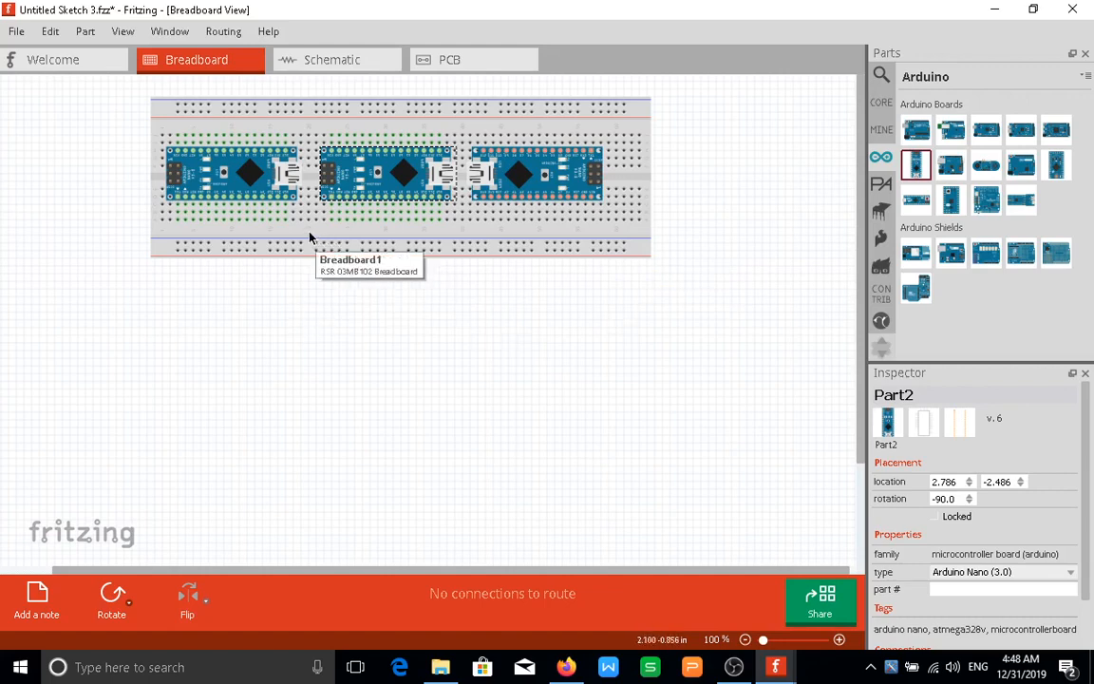
# - Delete all three Arduino Nanos from the breadboard
pyautogui.click(269, 202)
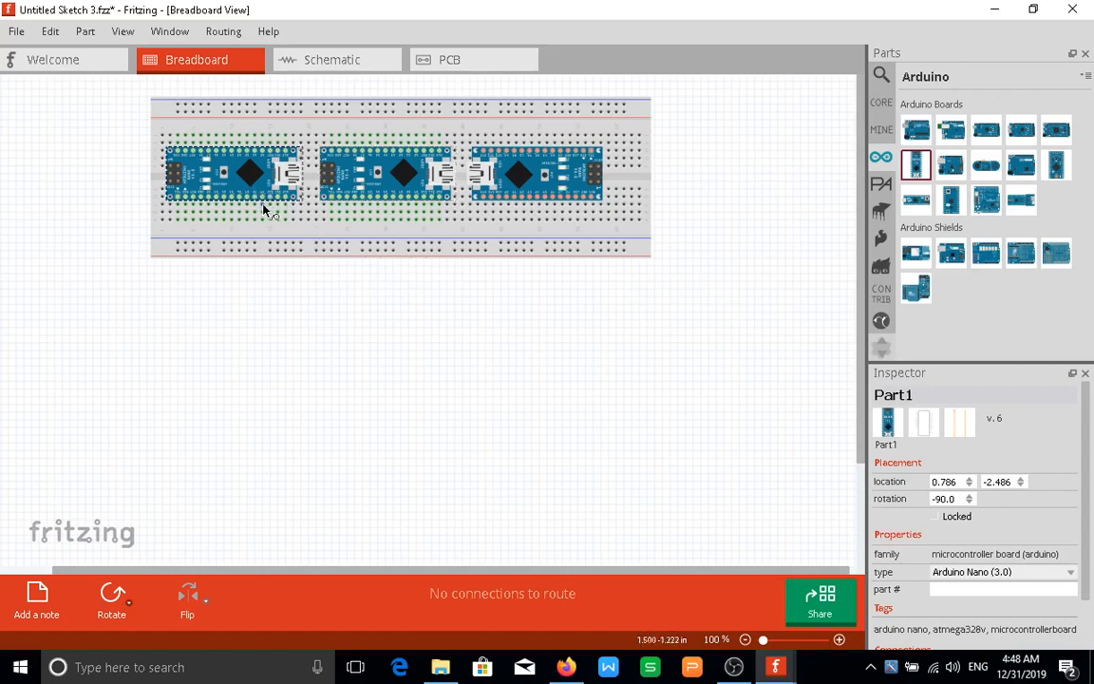
pyautogui.press('Delete')
pyautogui.click(344, 190)
pyautogui.press('Delete')
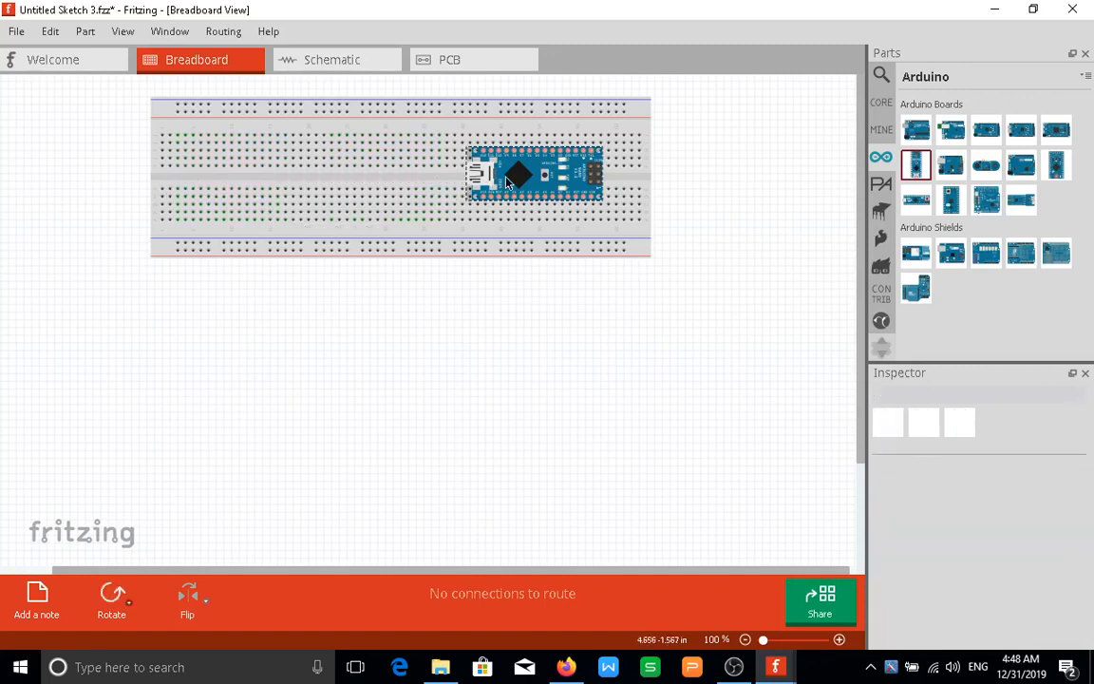
pyautogui.click(506, 182)
pyautogui.press('Delete')
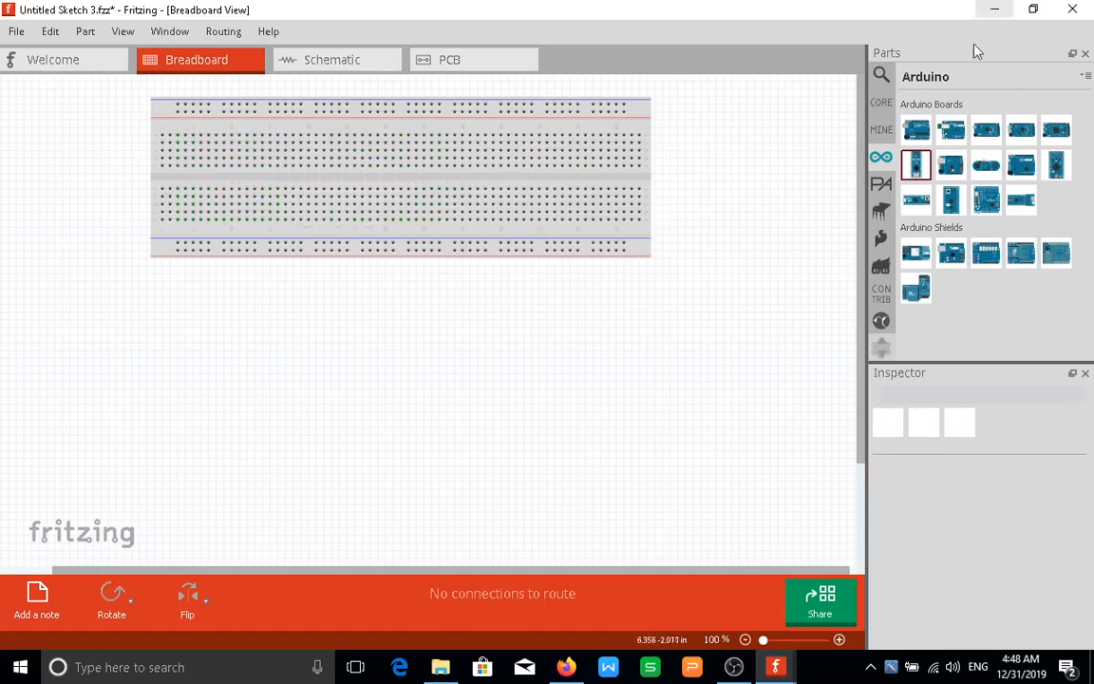
# - Place an Arduino Uno (Rev3) below the breadboard
pyautogui.click(921, 139)
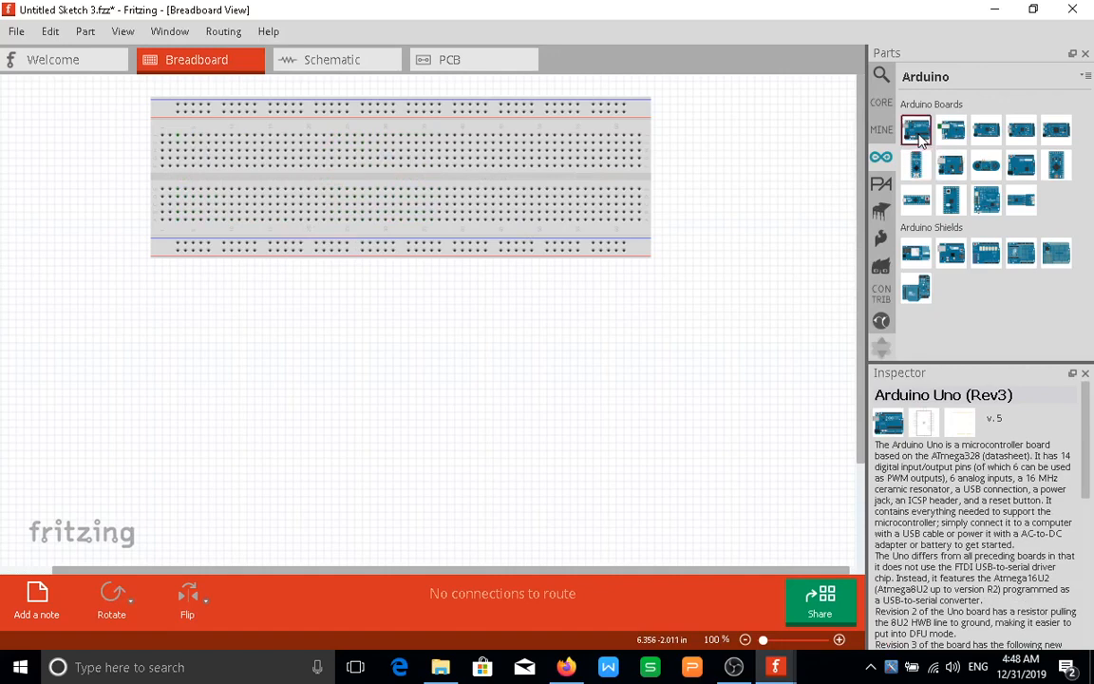
pyautogui.moveTo(920, 139); pyautogui.dragTo(298, 343)
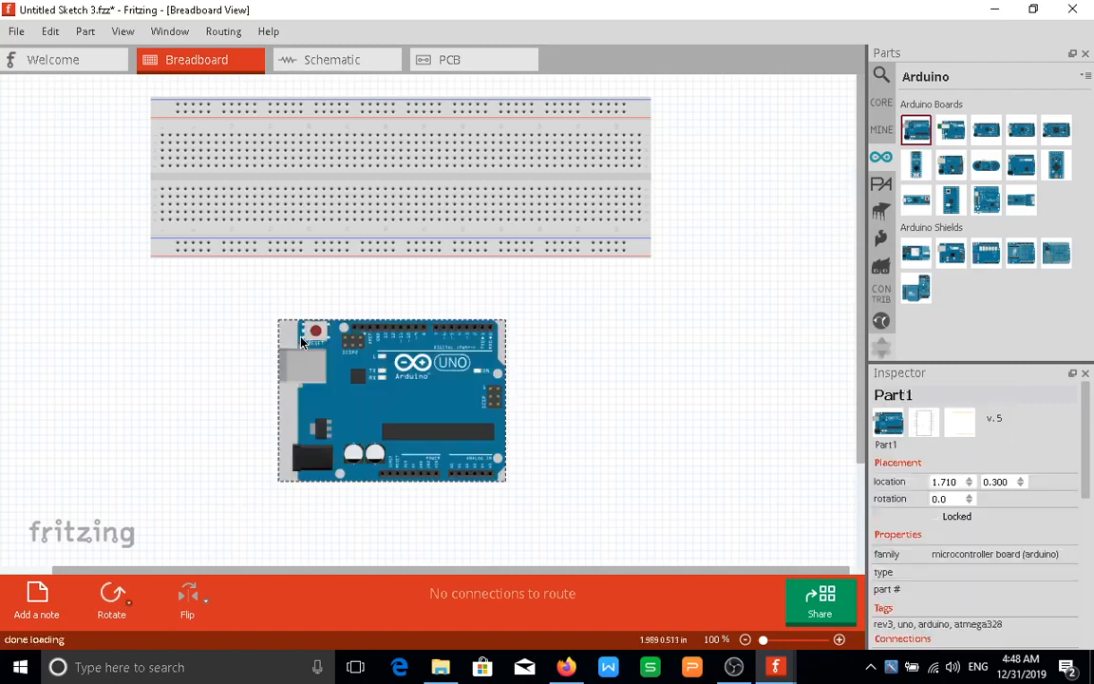
# - Search the parts for "midi jack" and place the DIN-5 jack (MIDI) at the breadboard's upper right edge
pyautogui.click(882, 76)
pyautogui.moveTo(969, 73); pyautogui.dragTo(903, 68)
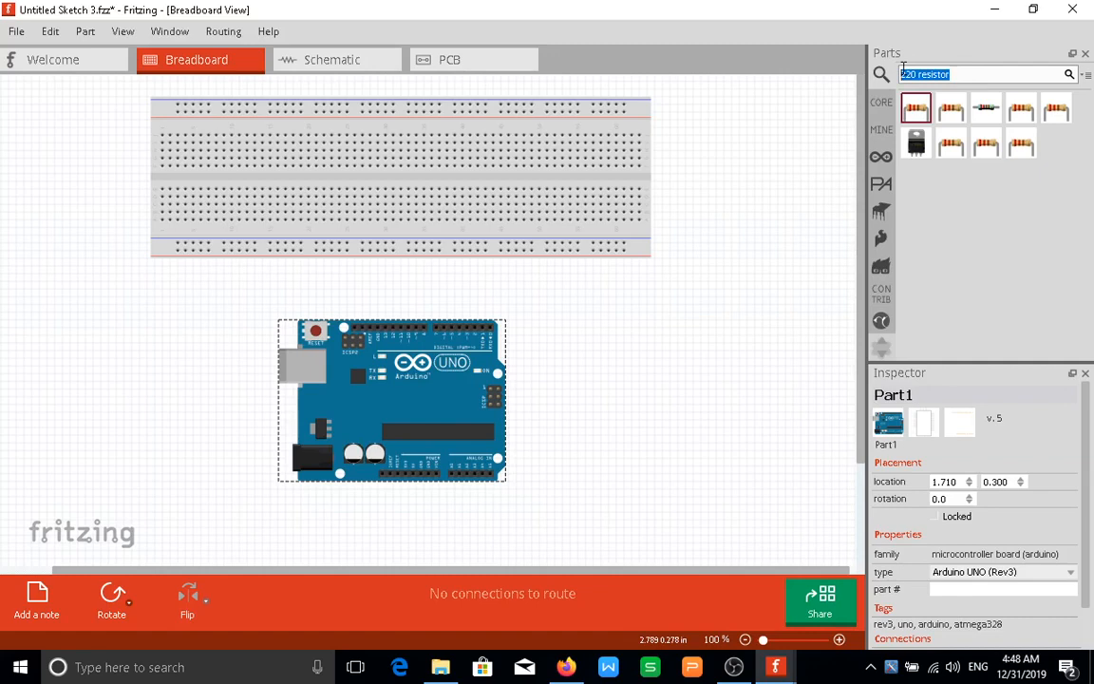
pyautogui.write('midi jack')
pyautogui.press('Return')
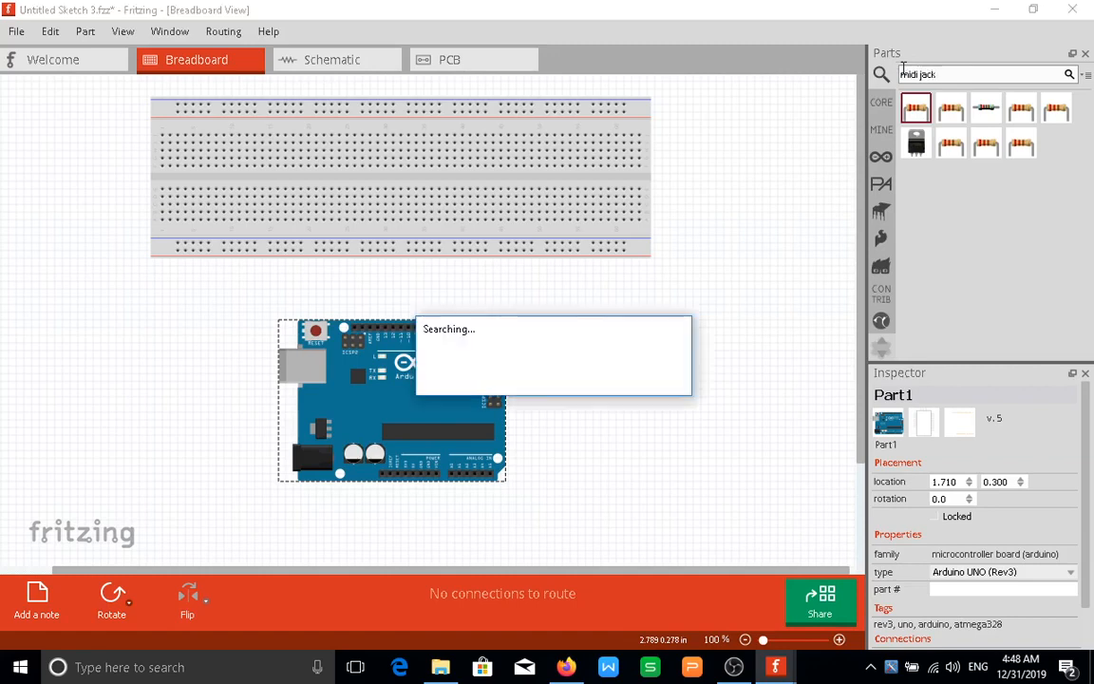
pyautogui.click(986, 110)
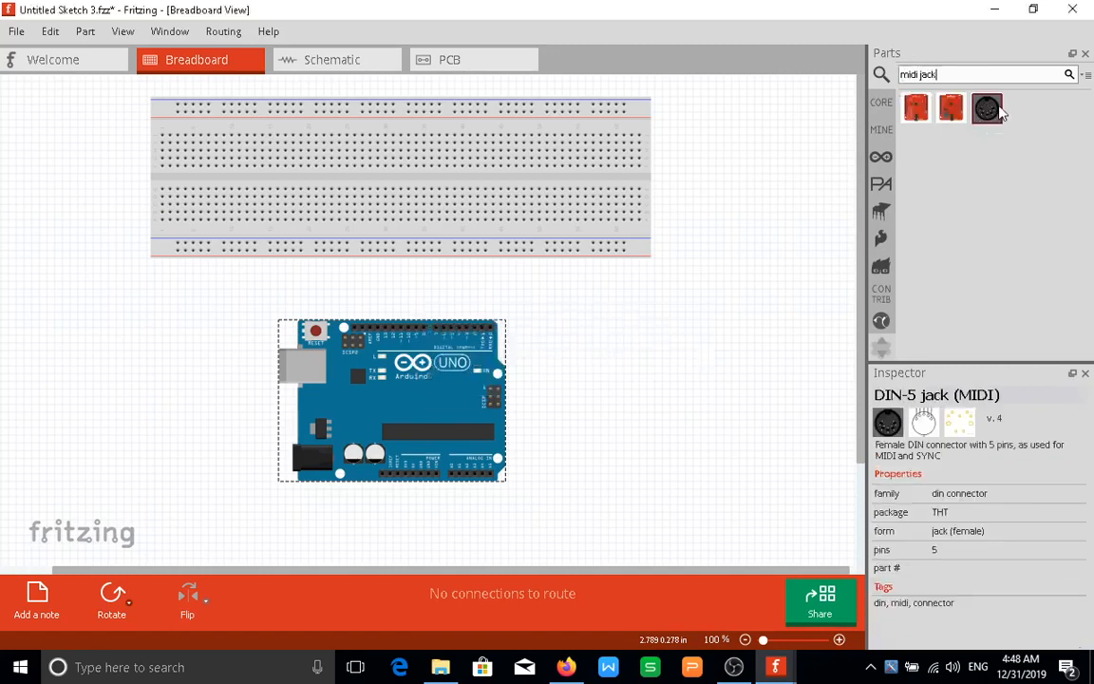
pyautogui.moveTo(988, 112); pyautogui.dragTo(541, 117)
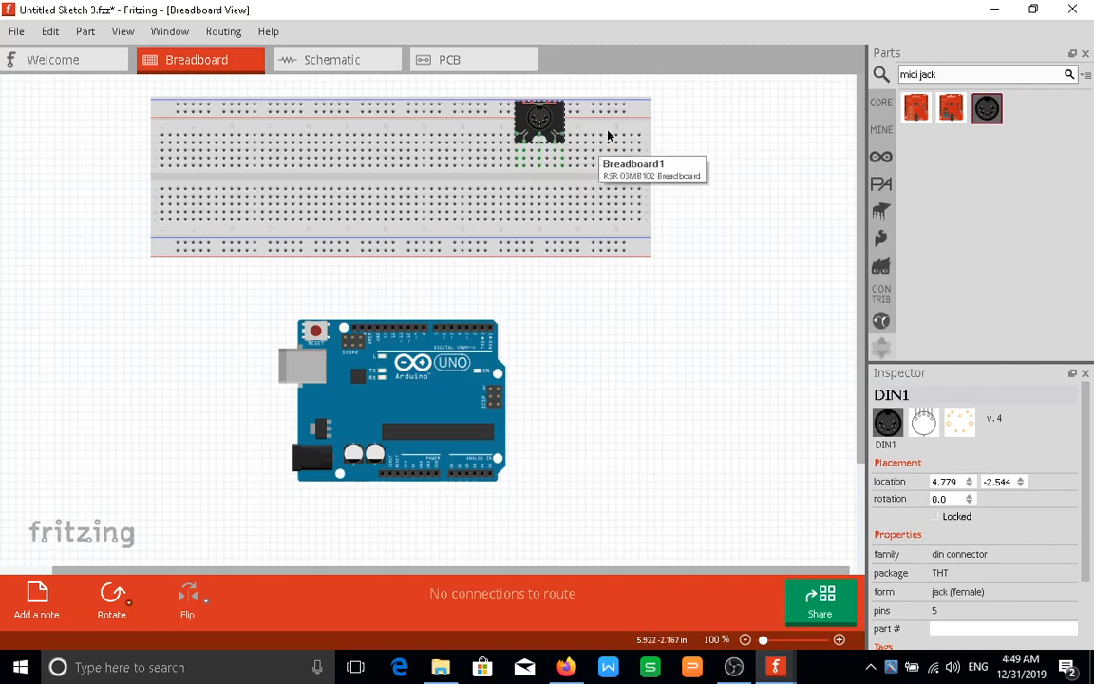
# - Search the parts for "potentiometer" and place the pot_alpha_rv16af-20 variant on the breadboard's upper half, left of the MIDI jack
pyautogui.moveTo(968, 74); pyautogui.dragTo(886, 76)
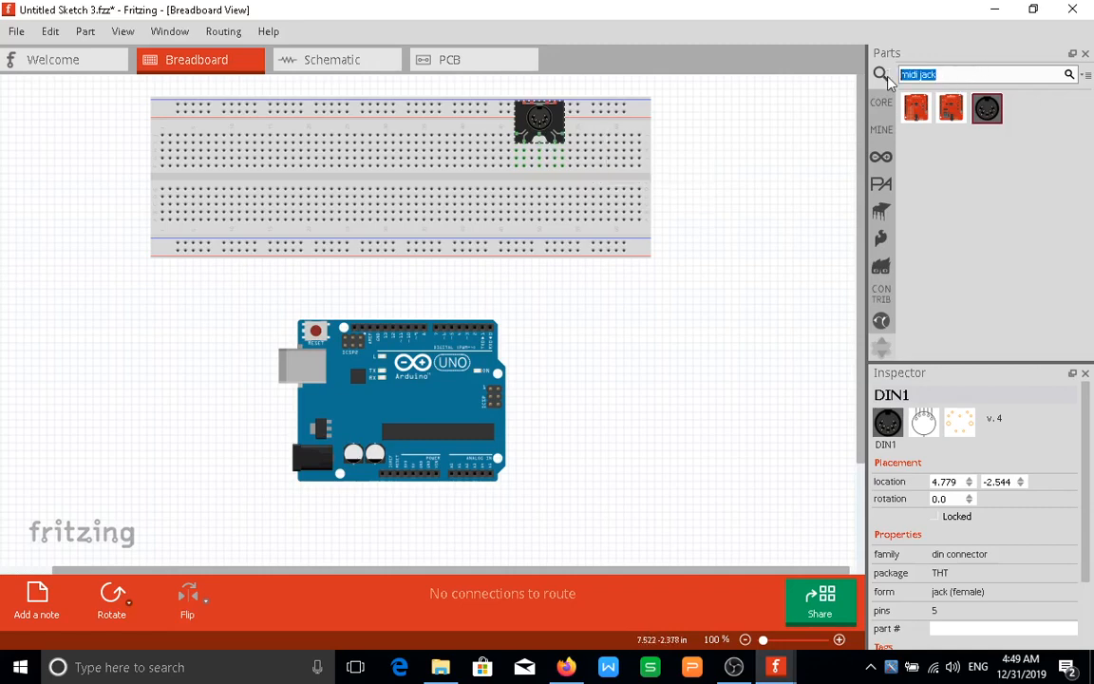
pyautogui.write('potentiometer')
pyautogui.press('Return')
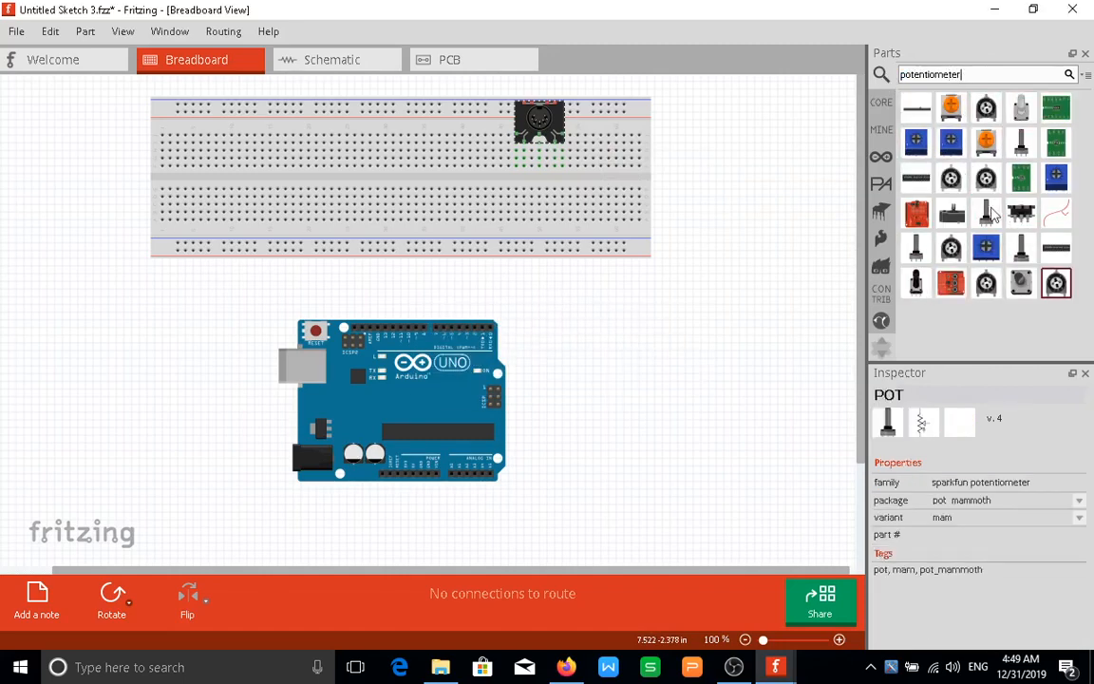
pyautogui.click(1022, 145)
pyautogui.moveTo(1022, 150); pyautogui.dragTo(371, 26)
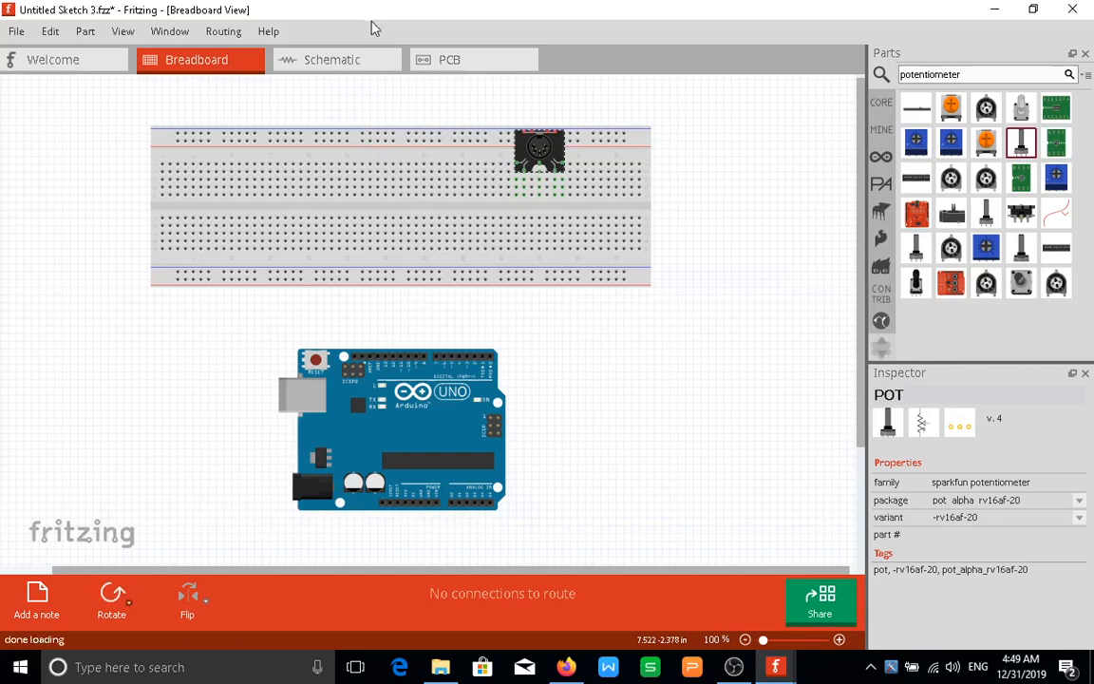
pyautogui.moveTo(378, 140); pyautogui.dragTo(444, 140)
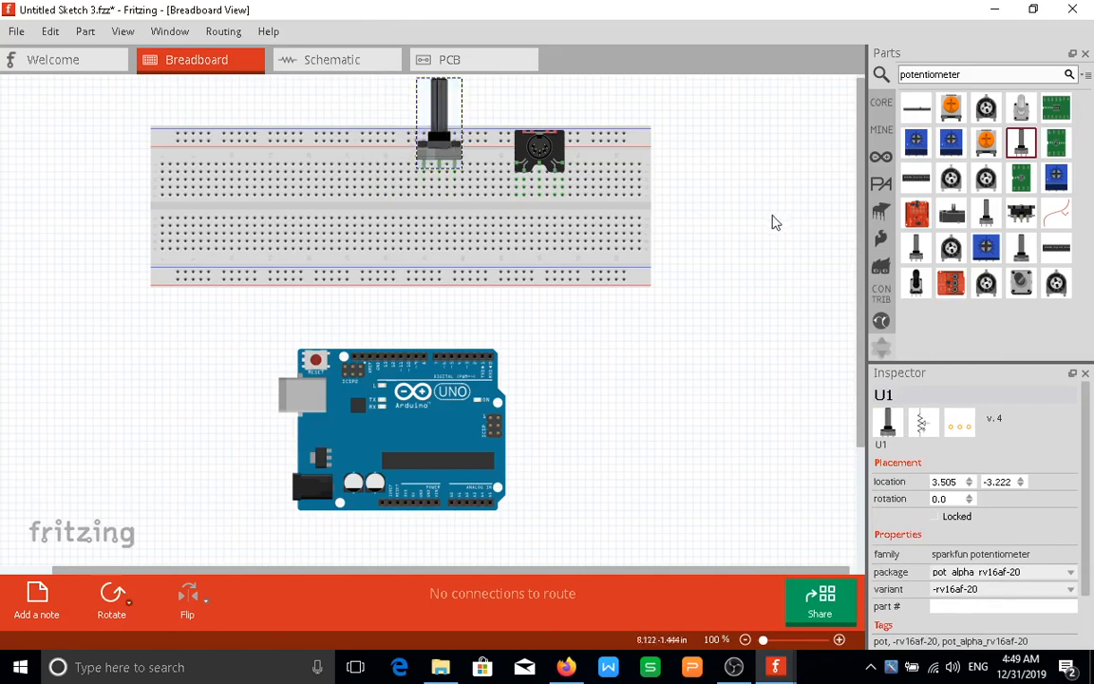
# - Find a 220 Ω resistor with "220 resistor", rotate it to -90° and place it across the centre gap below the MIDI jack's right legs
pyautogui.moveTo(965, 74); pyautogui.dragTo(884, 74)
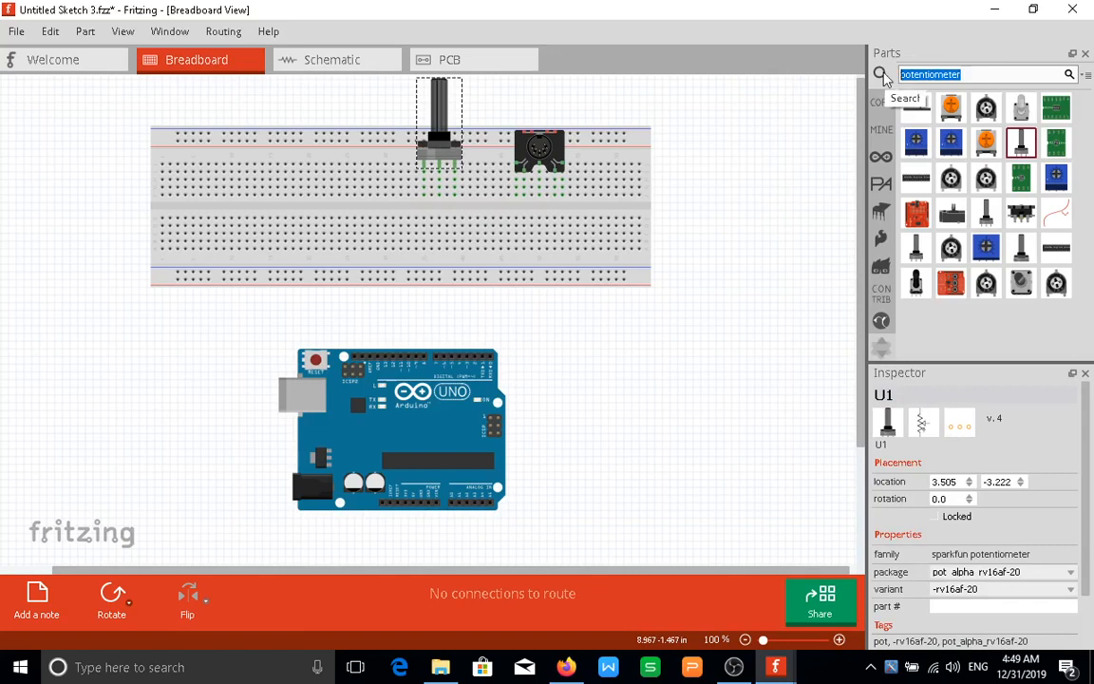
pyautogui.write('220 resistor')
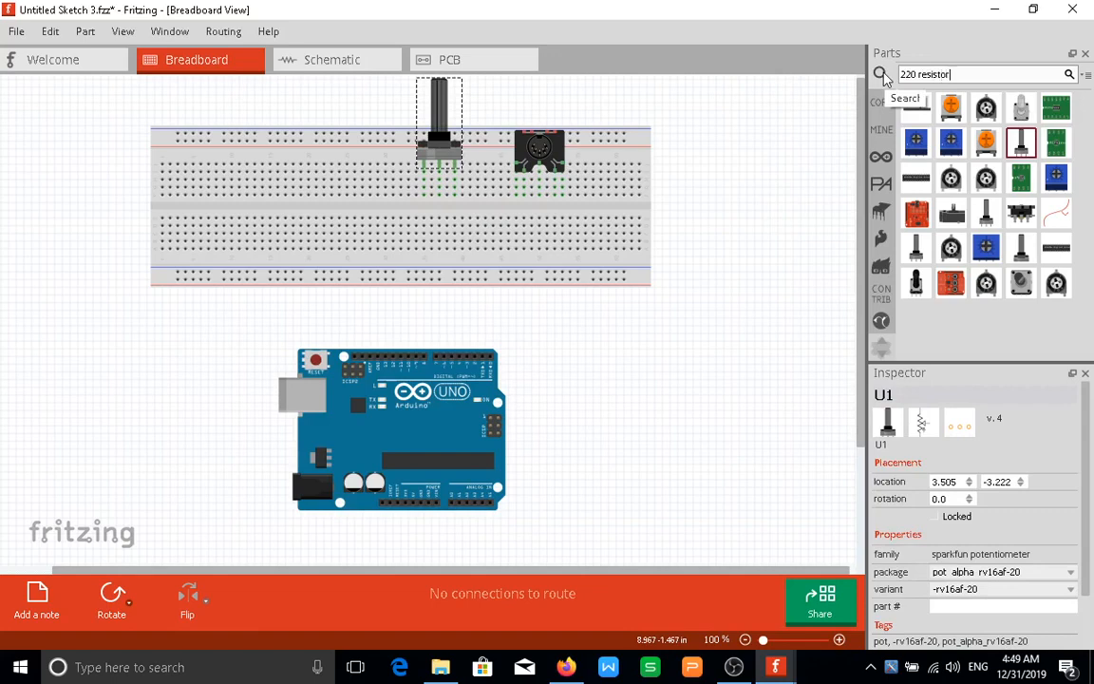
pyautogui.press('Return')
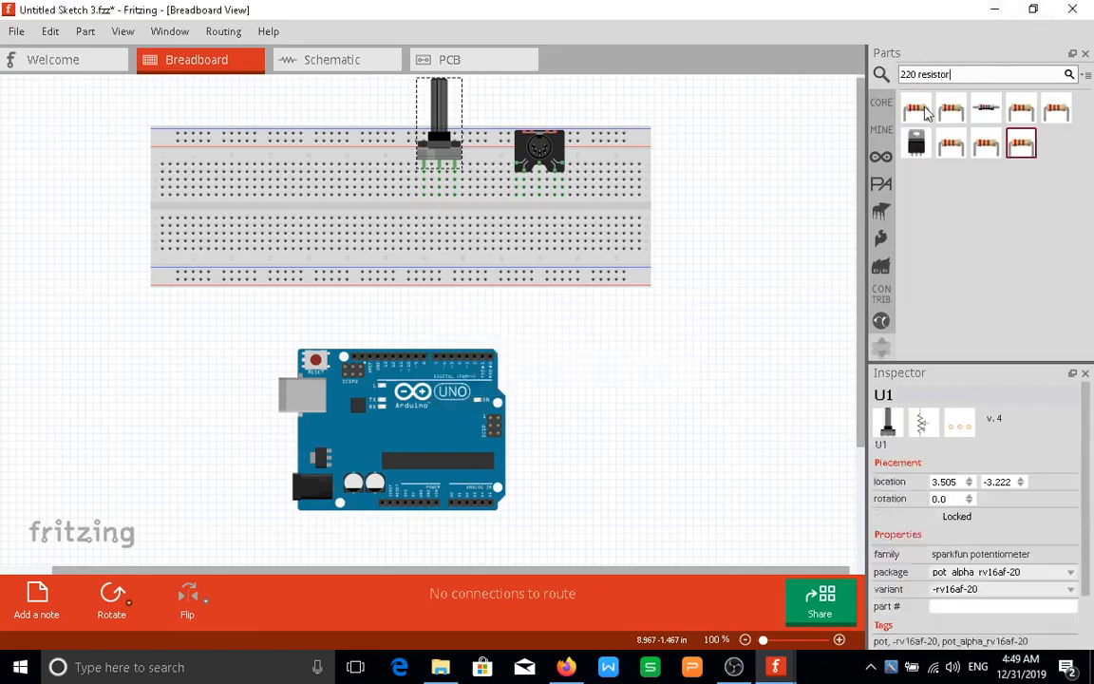
pyautogui.click(917, 111)
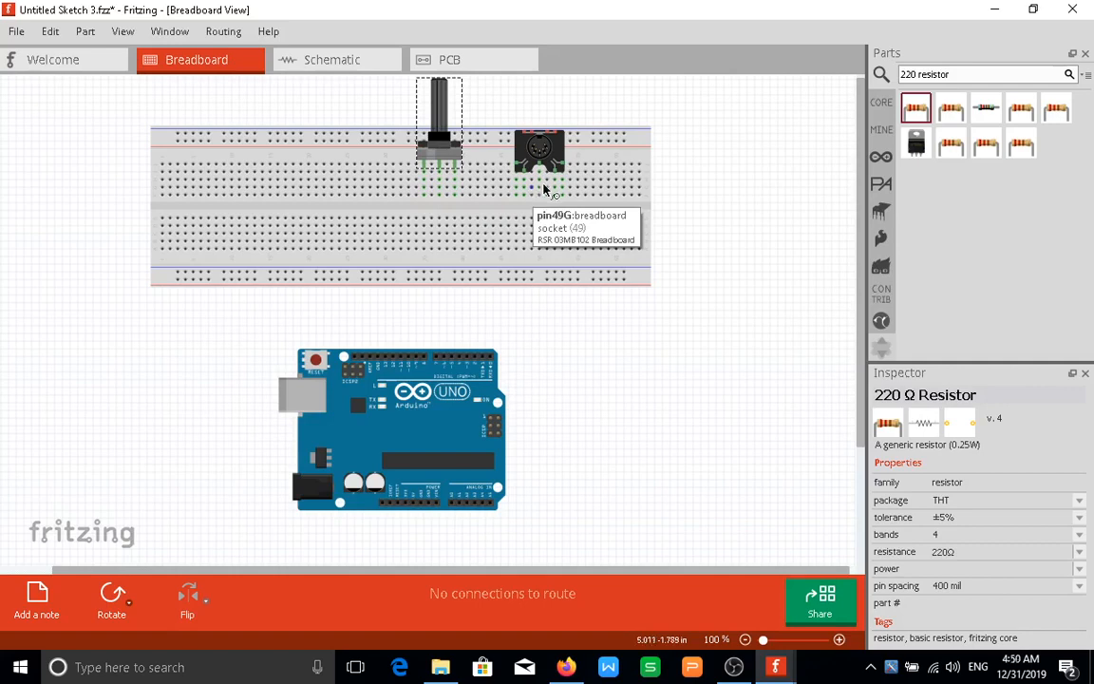
pyautogui.moveTo(917, 112); pyautogui.dragTo(573, 183)
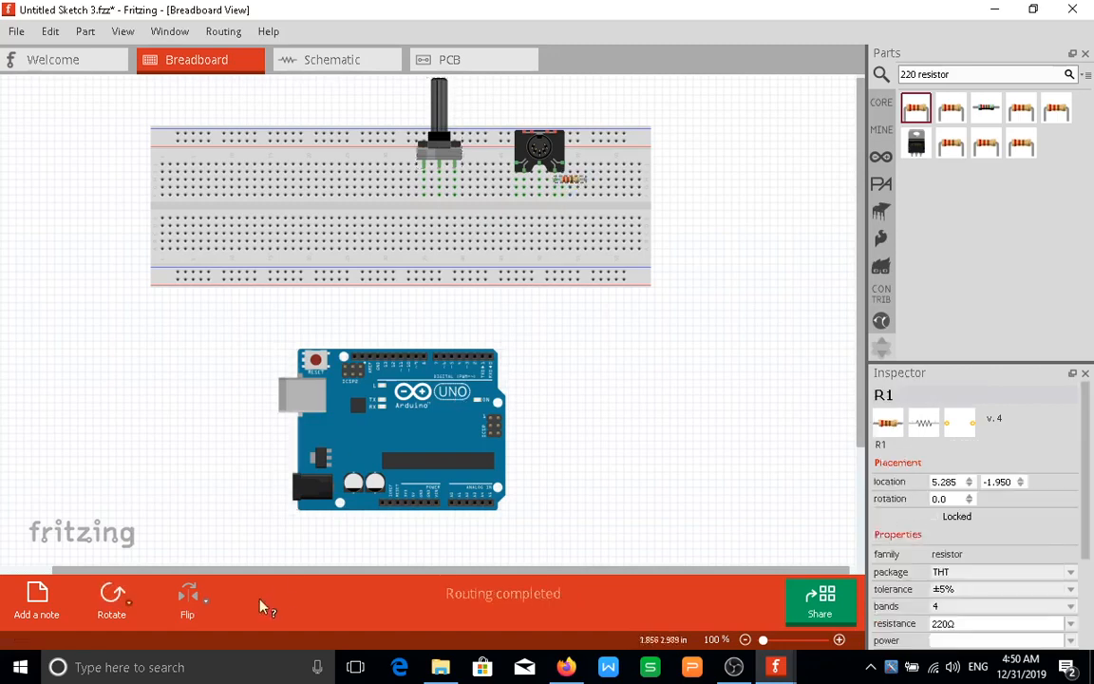
pyautogui.click(111, 596)
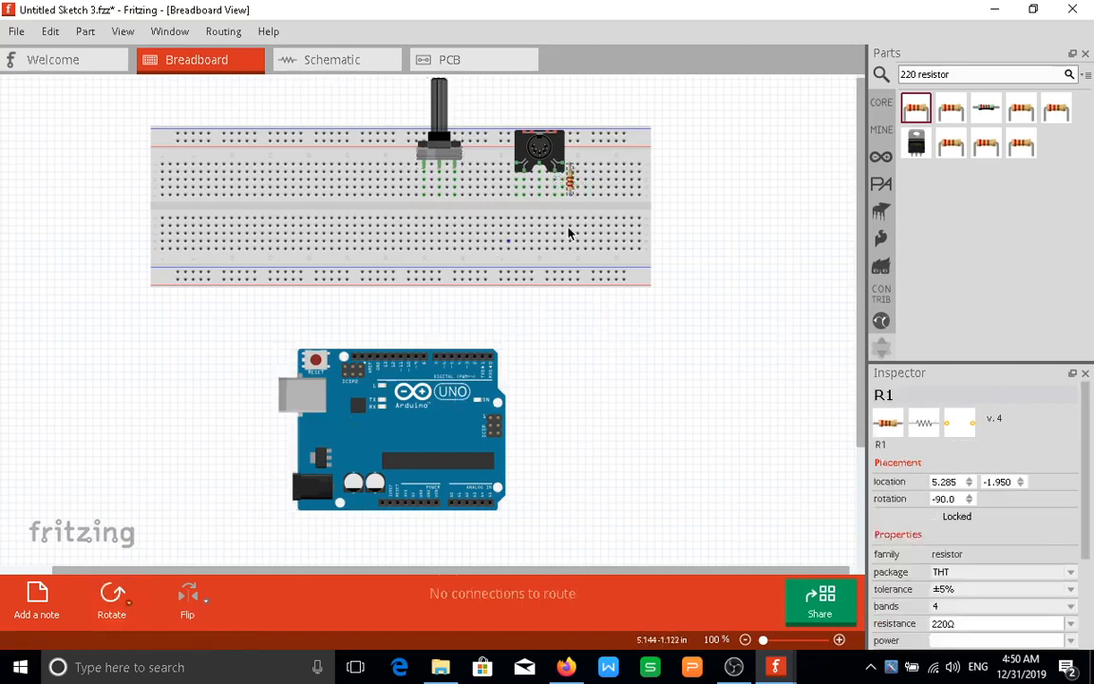
pyautogui.moveTo(572, 184); pyautogui.dragTo(559, 203)
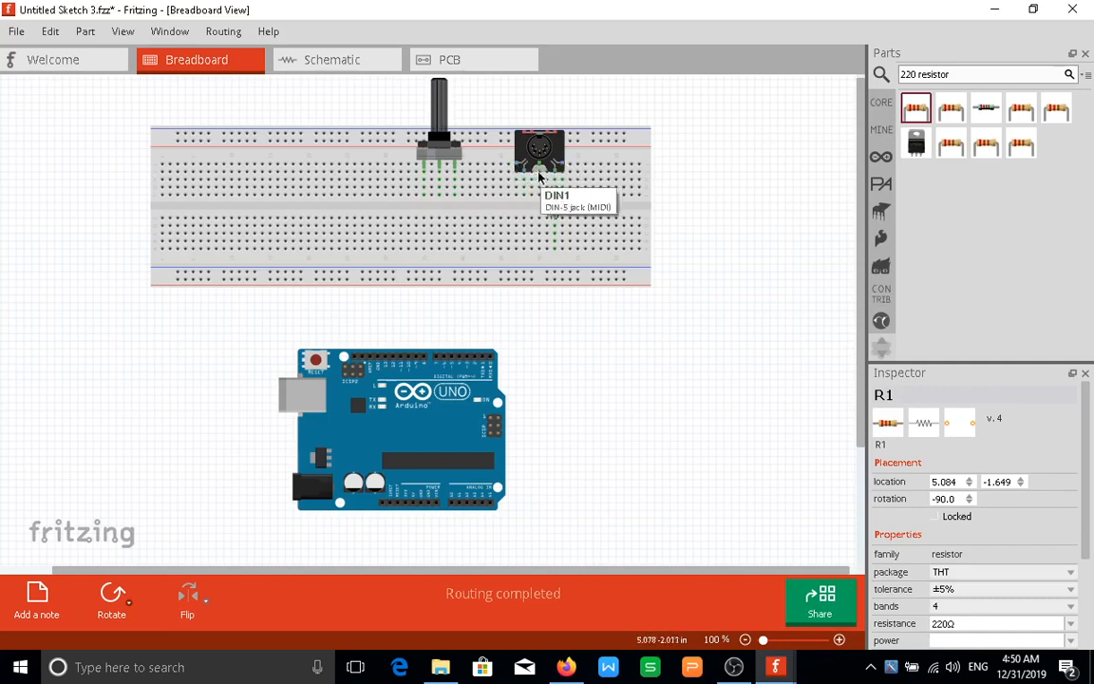
# - Add a second 220 Ω resistor, rotate it to -90° and move it below the MIDI jack's left legs
pyautogui.click(916, 110)
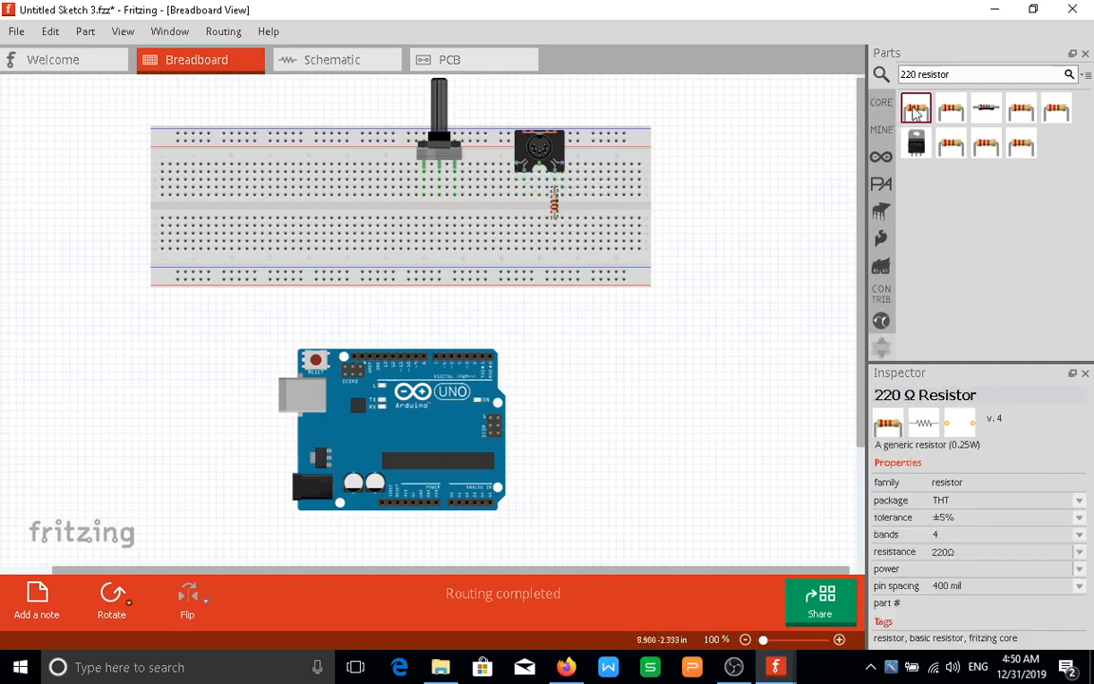
pyautogui.moveTo(916, 110); pyautogui.dragTo(512, 195)
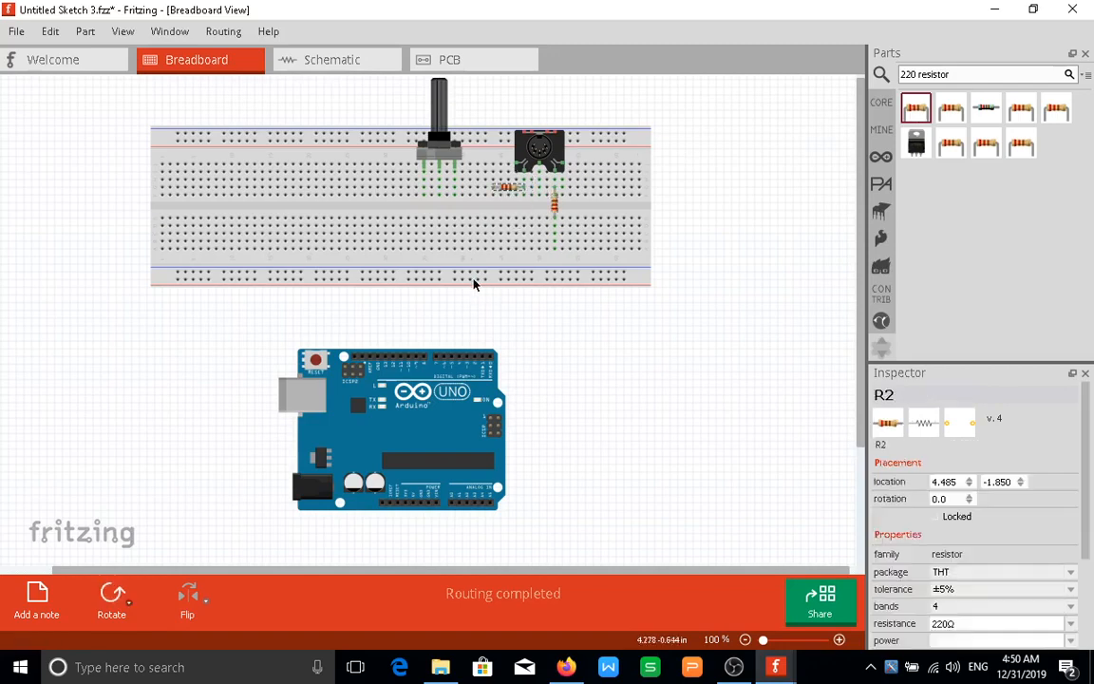
pyautogui.click(111, 596)
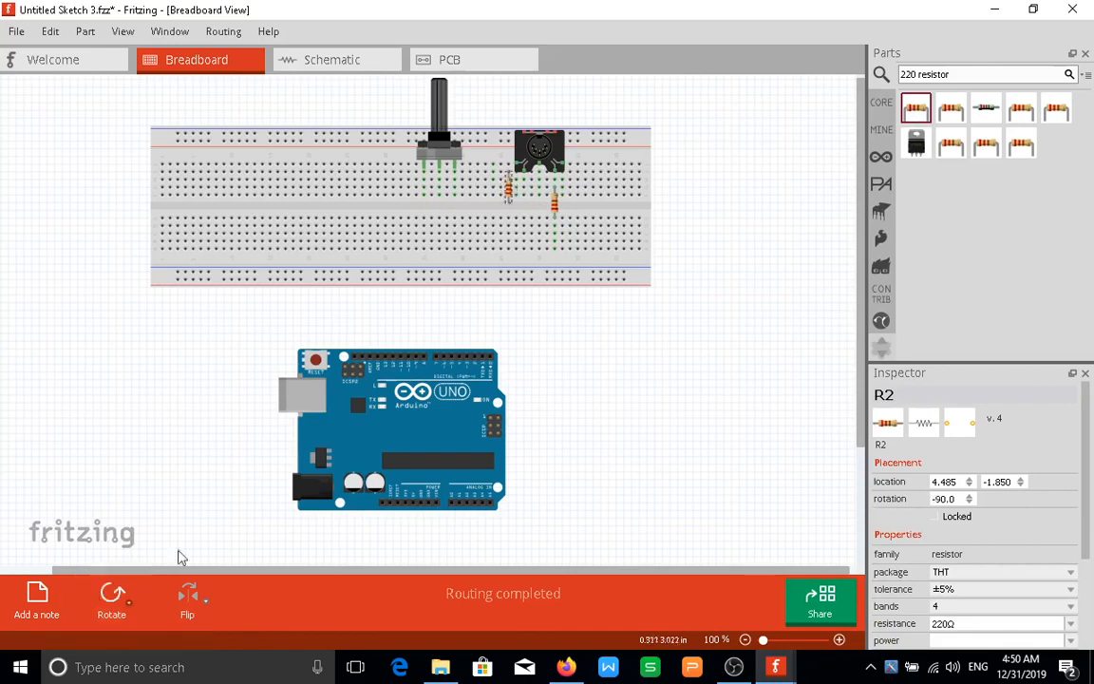
pyautogui.moveTo(509, 190); pyautogui.dragTo(525, 201)
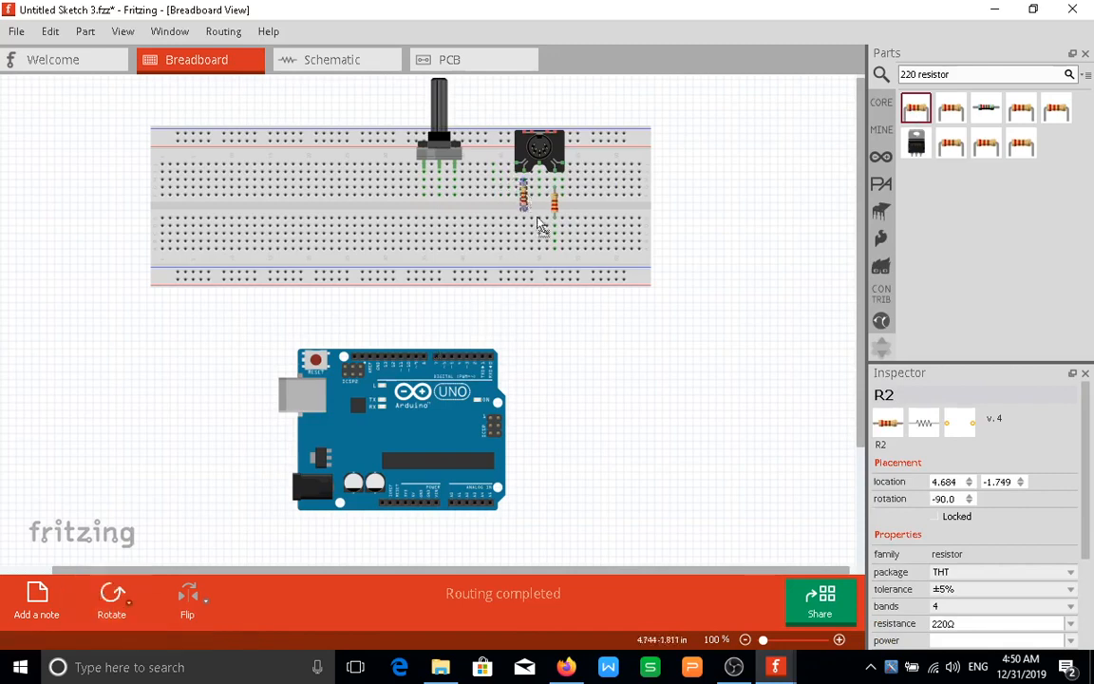
# - Move the left 220 Ω resistor across the centre gap, and wire the MIDI jack's middle leg to the lower blue rail and the right resistor to the red
pyautogui.moveTo(528, 197); pyautogui.dragTo(531, 209)
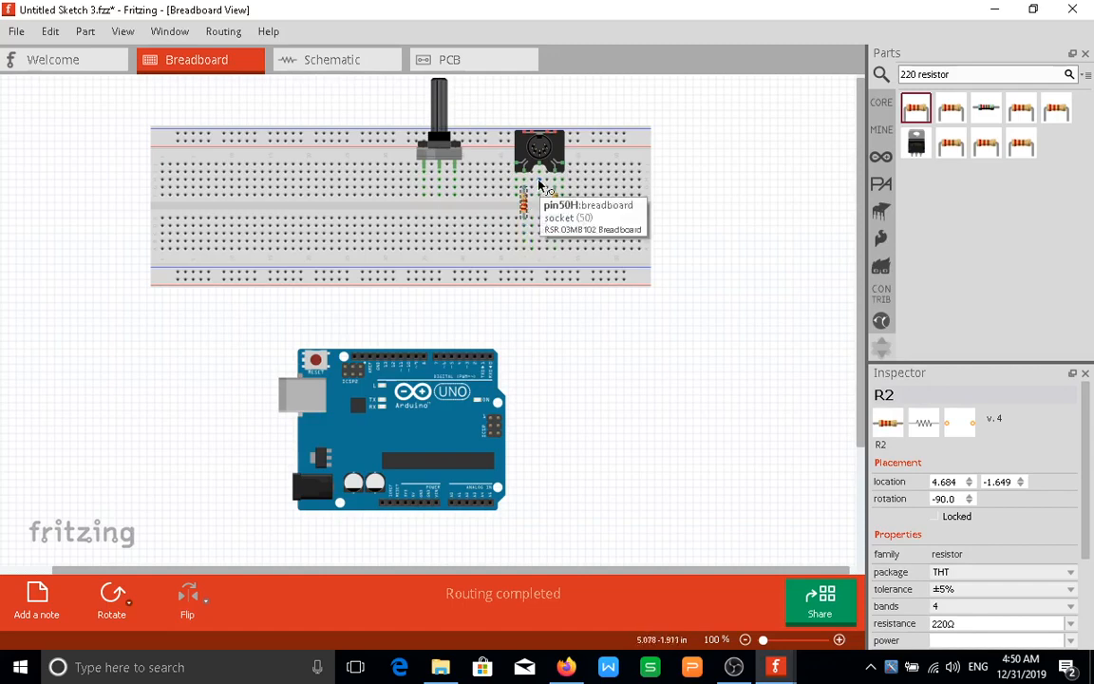
pyautogui.moveTo(538, 184); pyautogui.dragTo(549, 276)
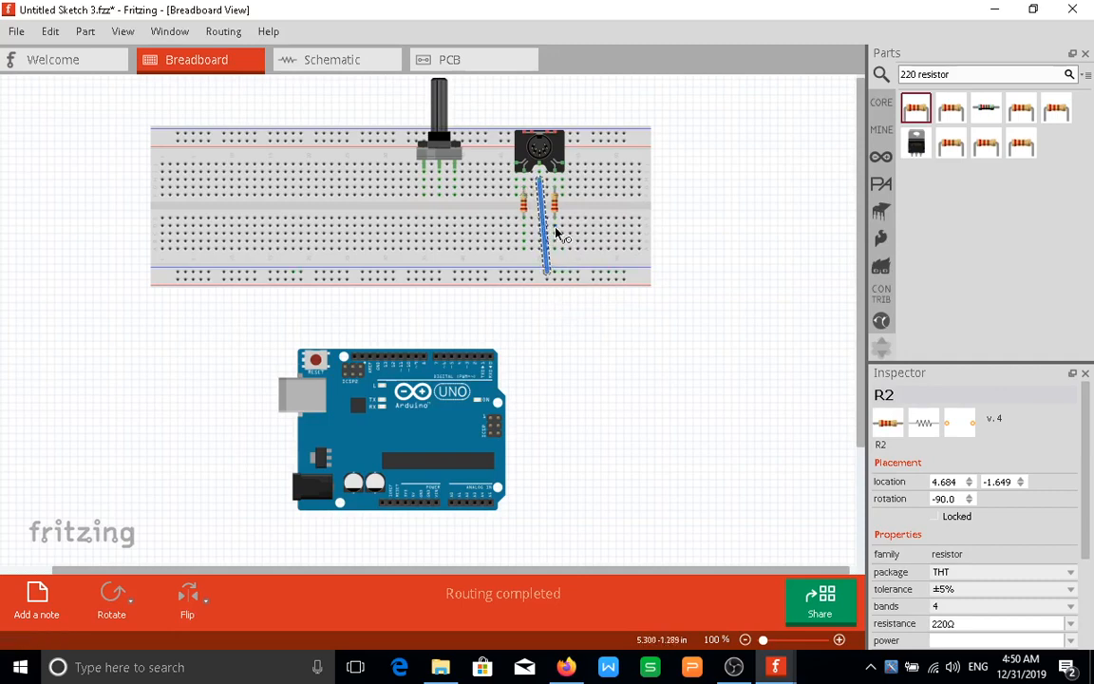
pyautogui.moveTo(557, 232); pyautogui.dragTo(565, 288)
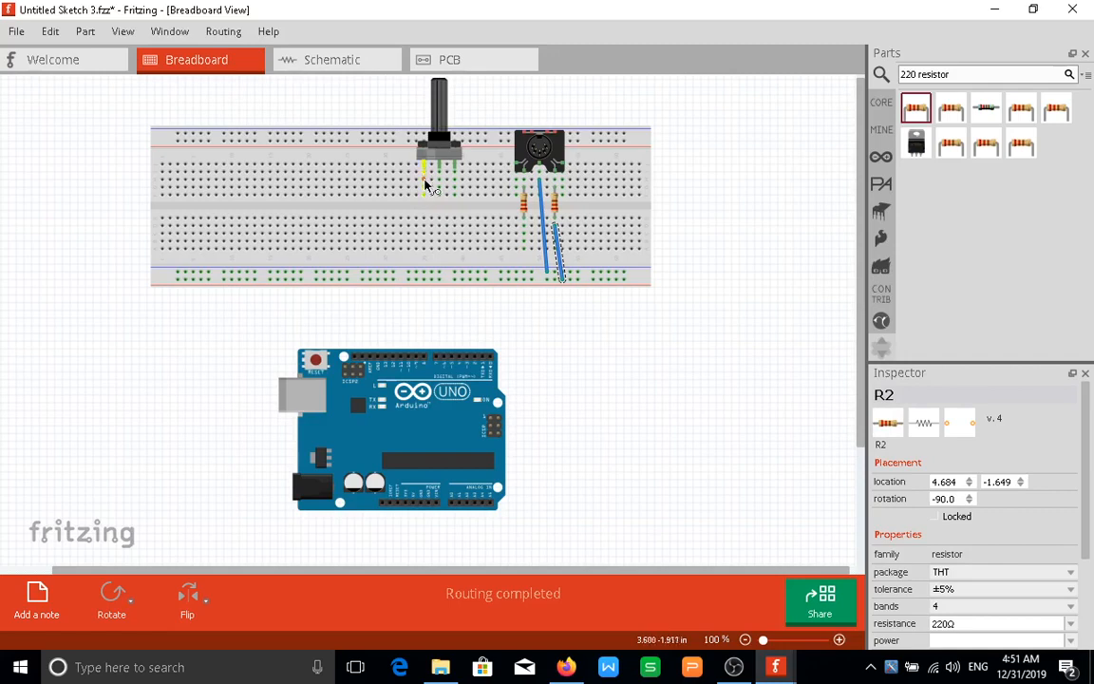
# - Wire the potentiometer's left leg to the lower blue rail, right leg to the lower red rail and middle leg to the Arduino's second analog input
pyautogui.moveTo(424, 185); pyautogui.dragTo(424, 273)
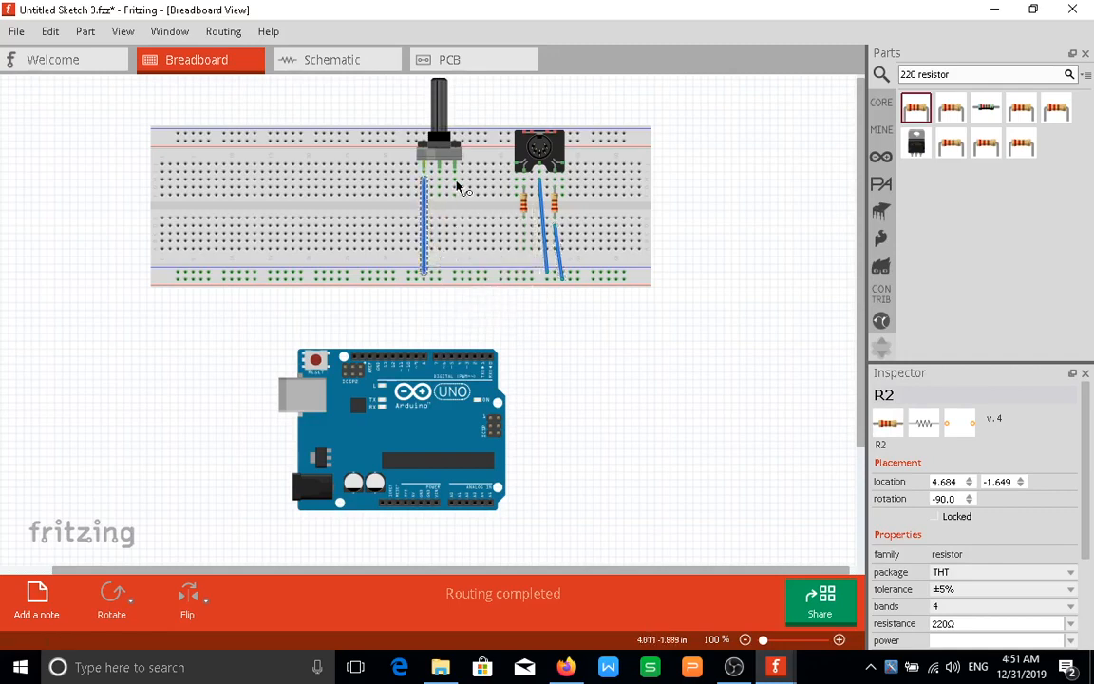
pyautogui.moveTo(456, 179); pyautogui.dragTo(457, 285)
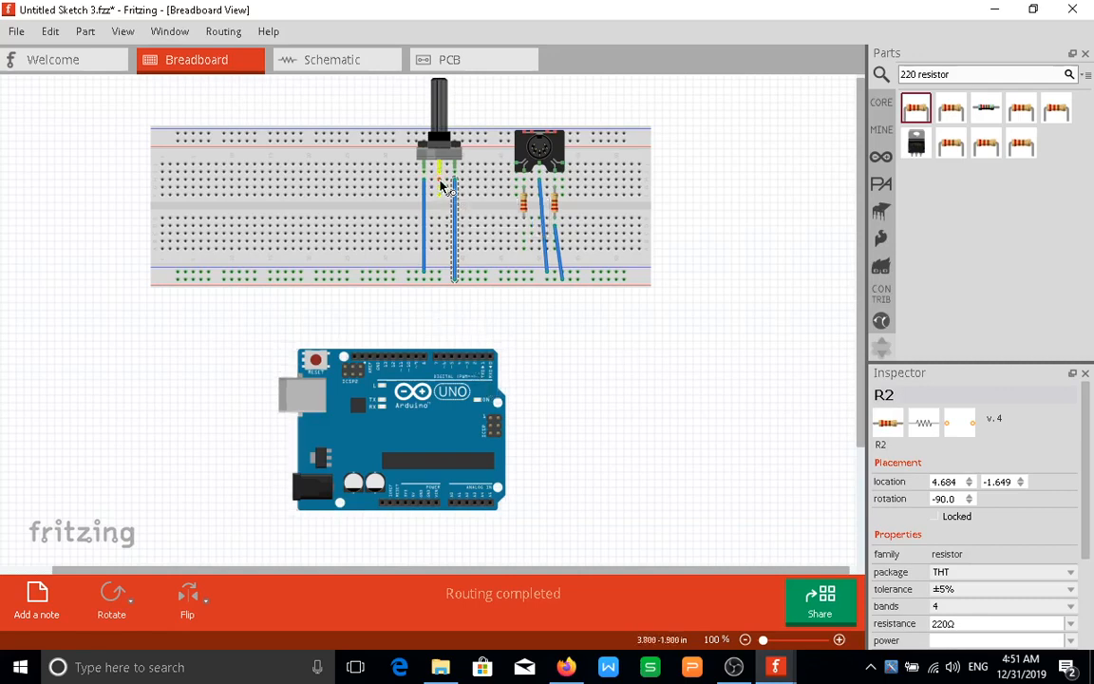
pyautogui.moveTo(441, 183); pyautogui.dragTo(463, 509)
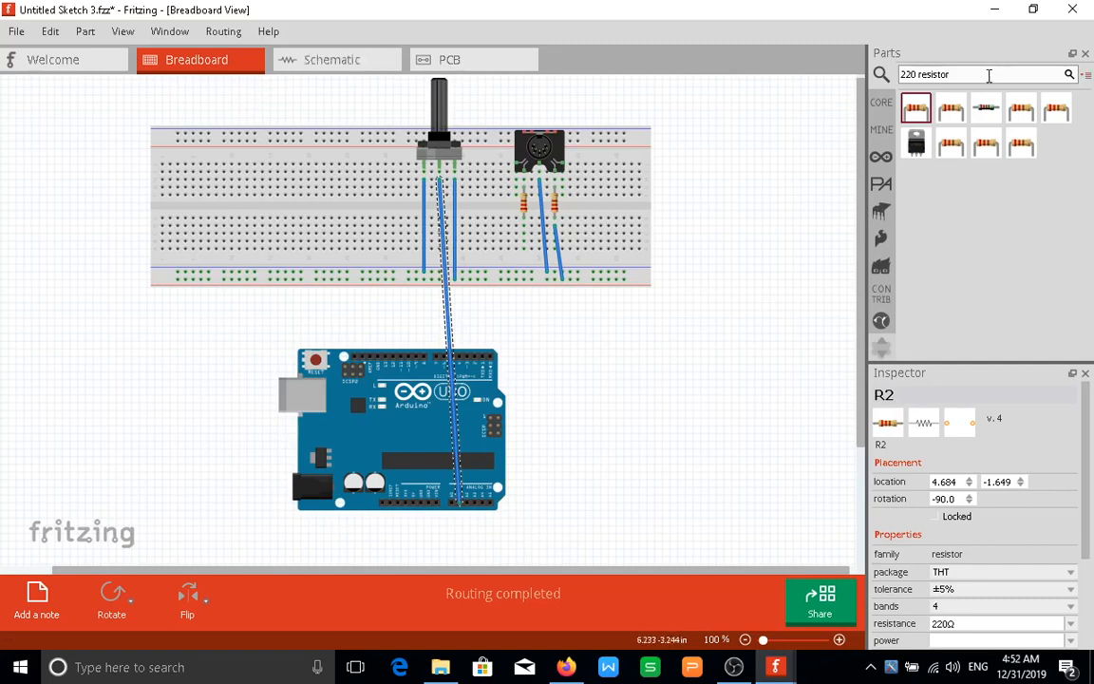
pyautogui.moveTo(989, 76); pyautogui.dragTo(898, 78)
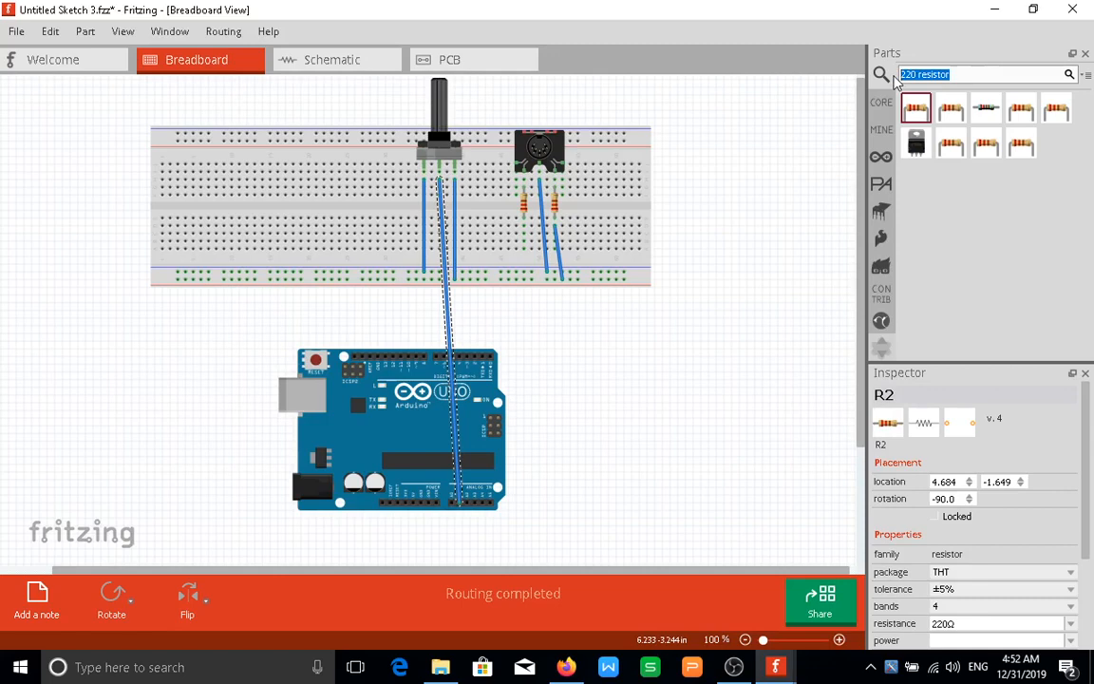
pyautogui.write('reed switches')
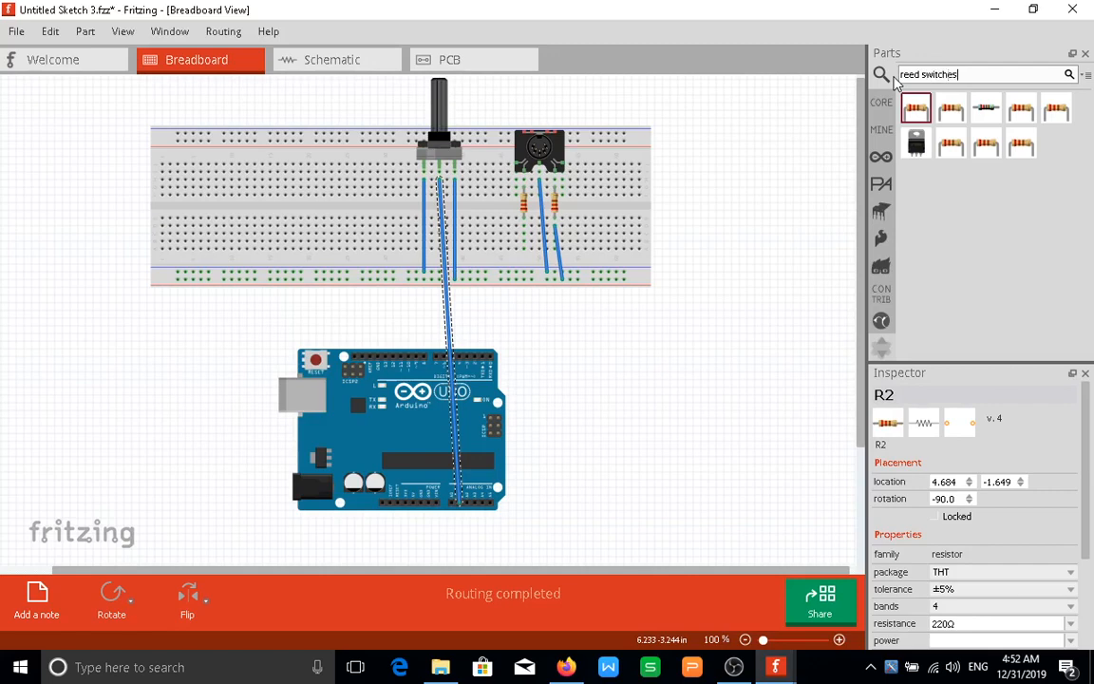
pyautogui.press('Return')
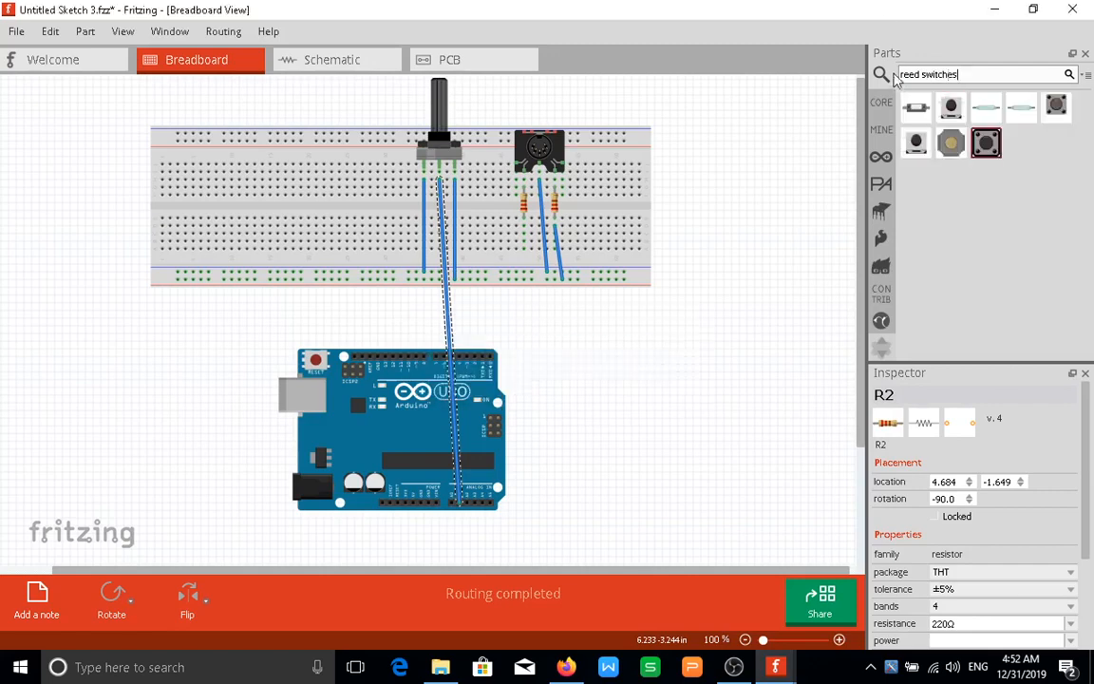
pyautogui.moveTo(985, 112)
pyautogui.moveTo(985, 112); pyautogui.dragTo(189, 227)
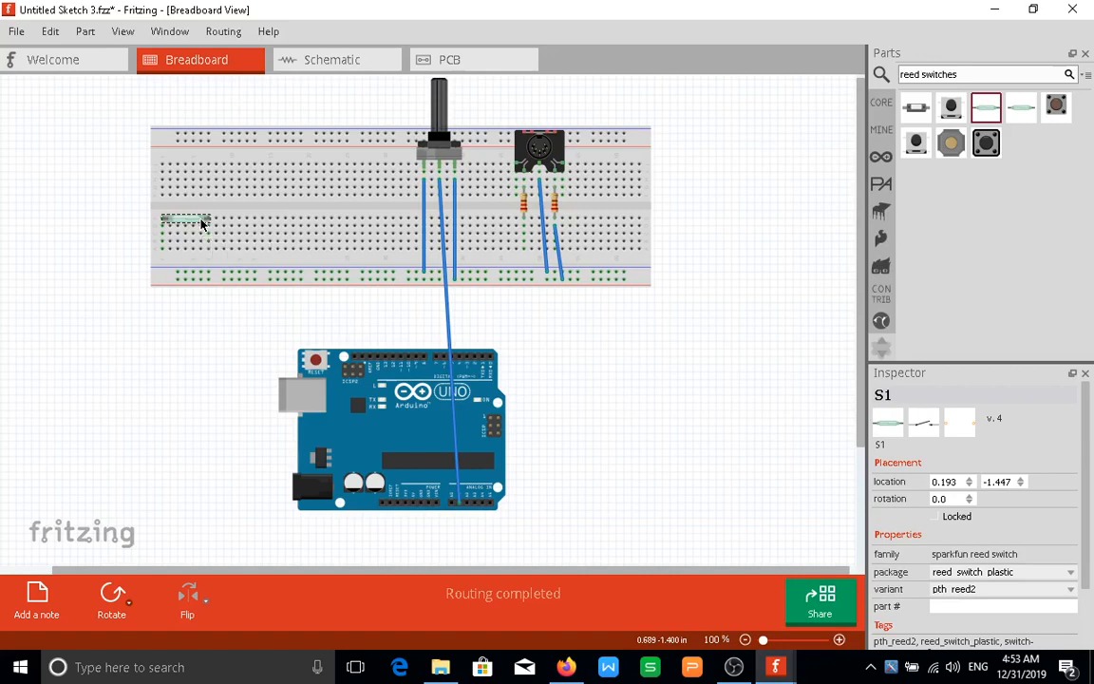
pyautogui.press('Delete')
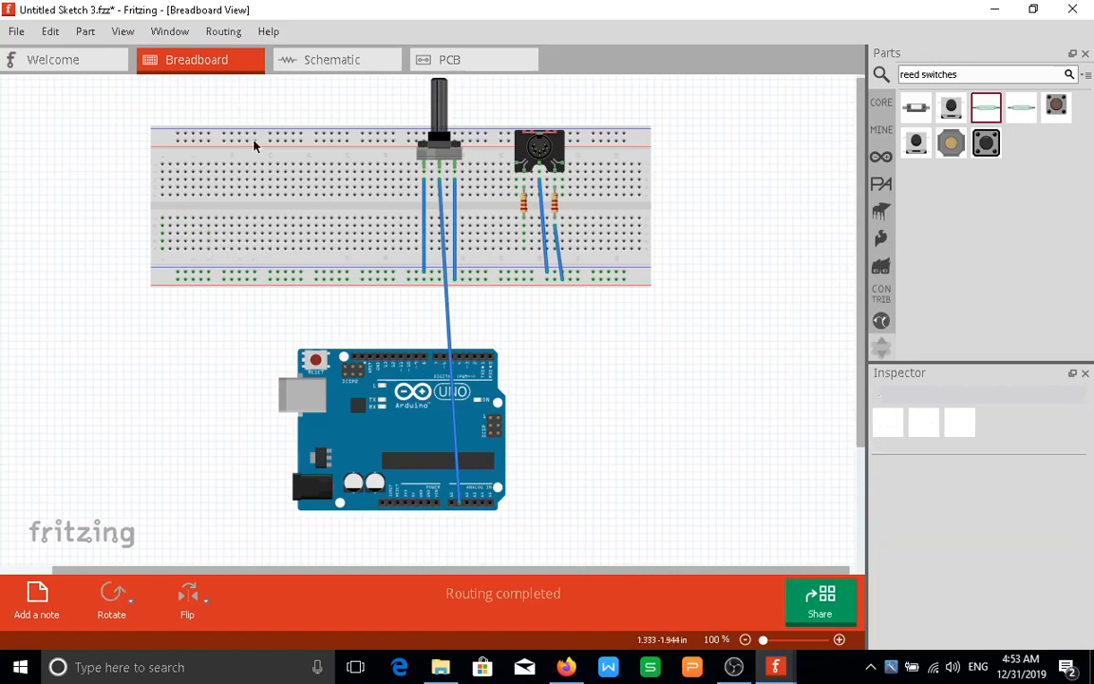
# - Search the parts for "push button", try the small generic Pushbutton across the centre gap at the breadboard's left end, and remove it again
pyautogui.click(907, 74)
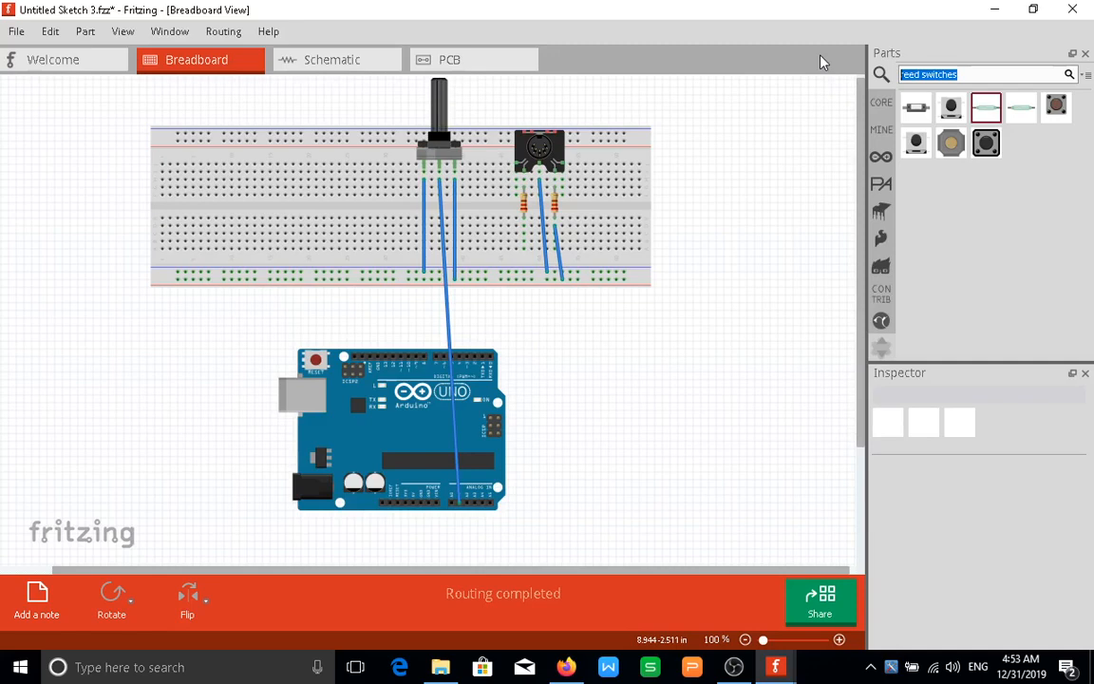
pyautogui.write('pushb')
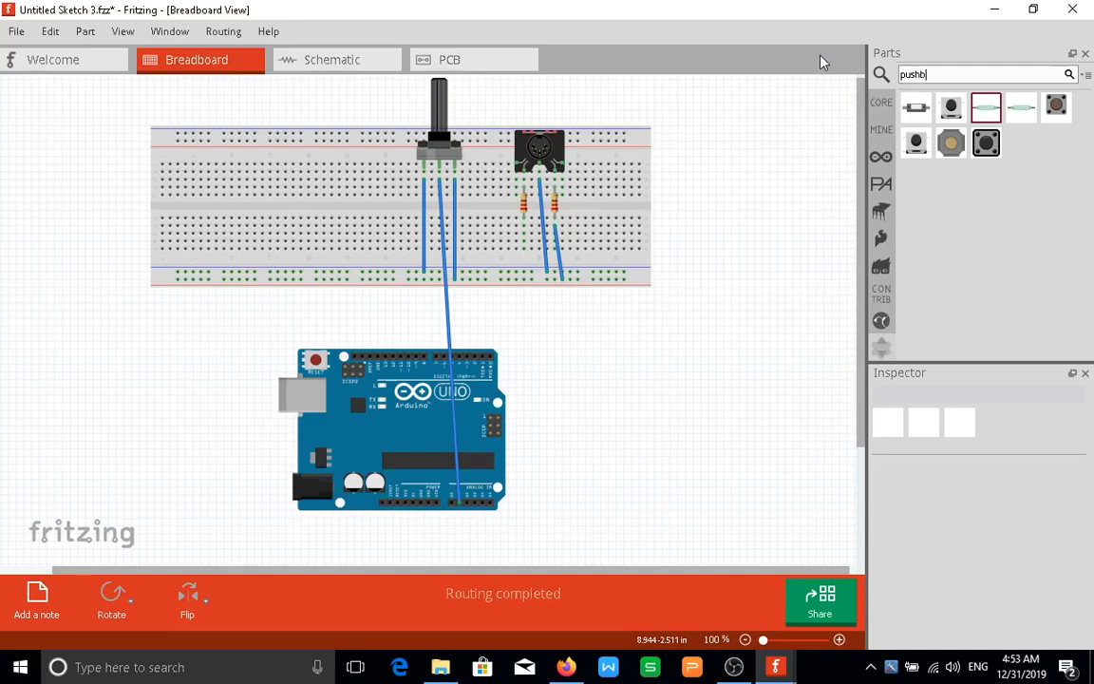
pyautogui.press('BackSpace')
pyautogui.write('button')
pyautogui.press('Return')
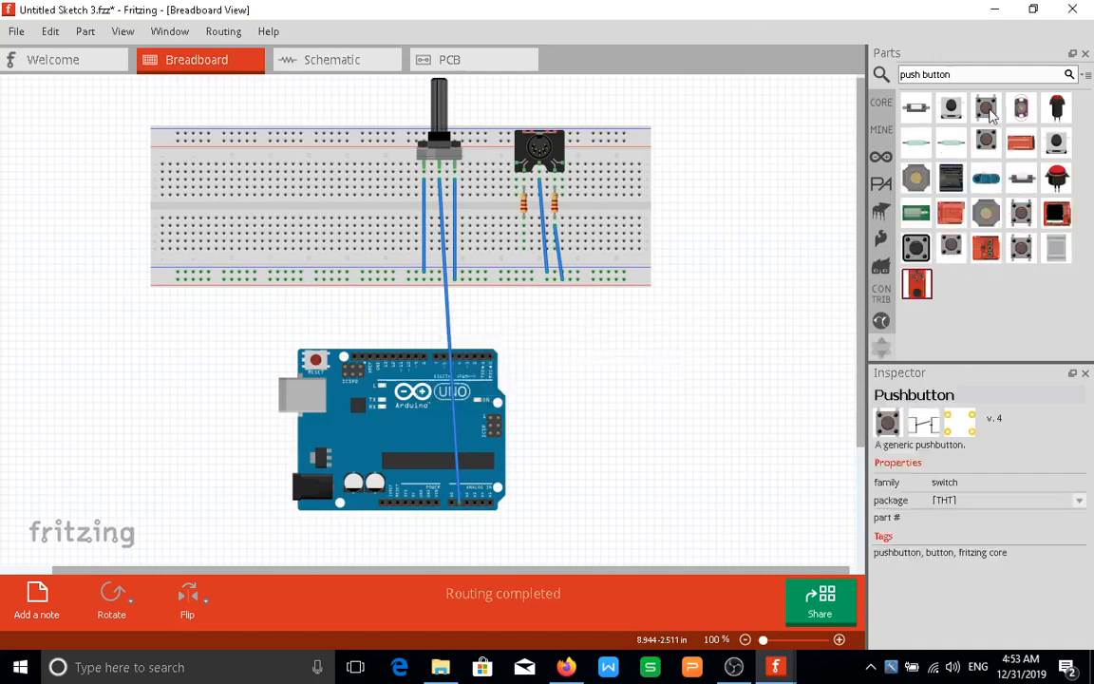
pyautogui.moveTo(990, 114); pyautogui.dragTo(188, 217)
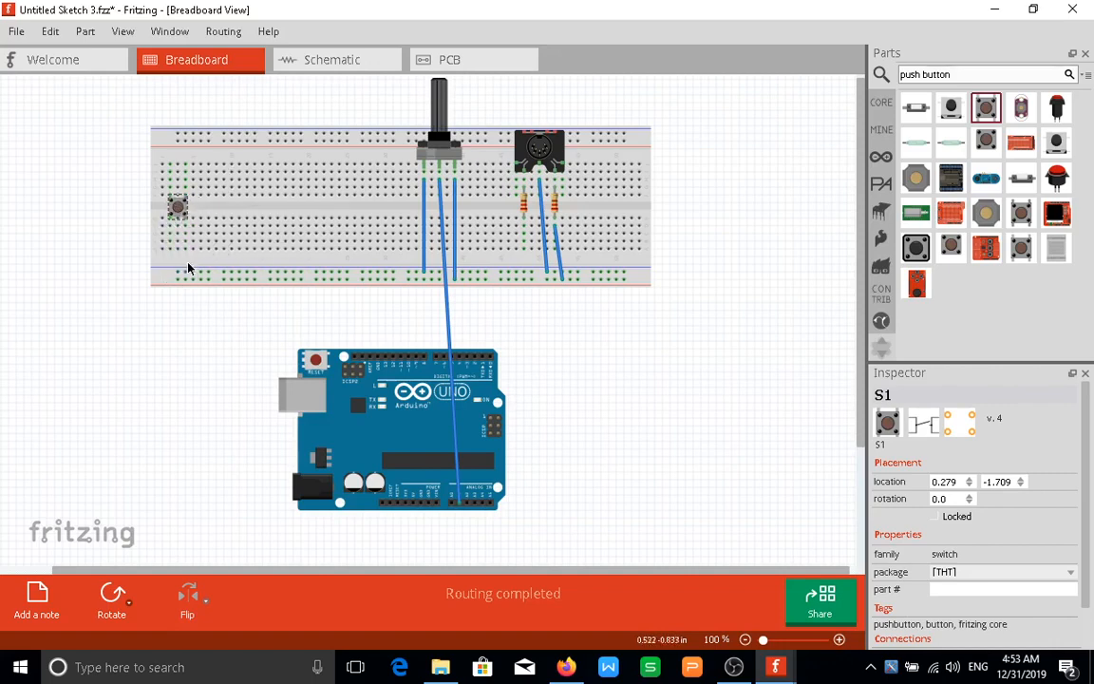
pyautogui.press('Delete')
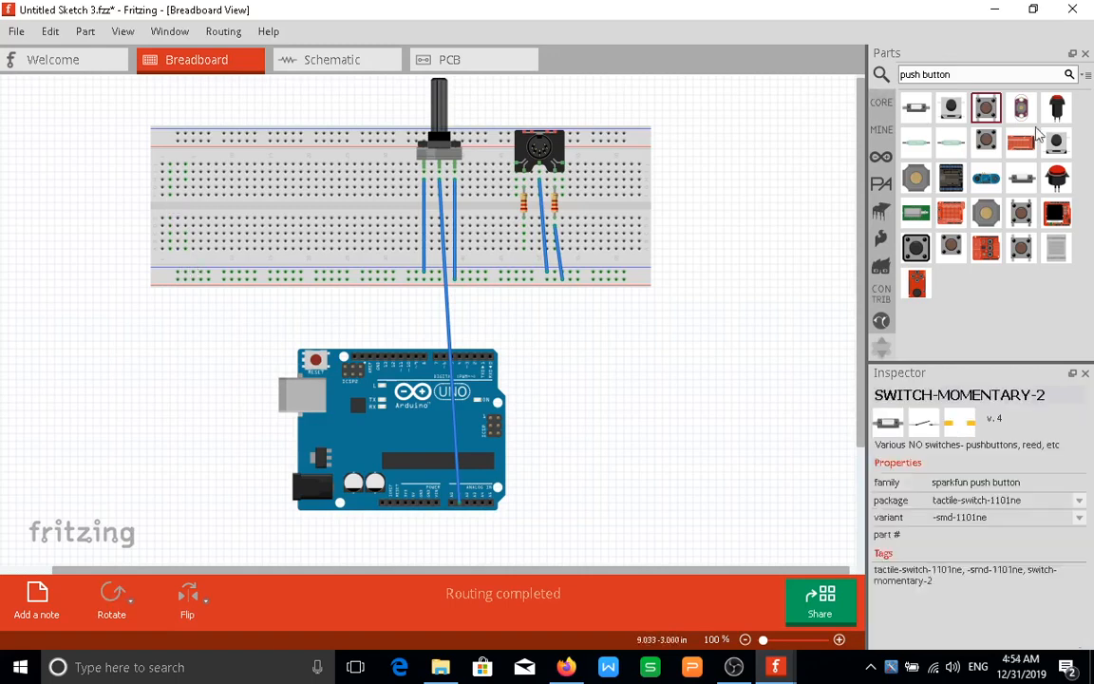
# - Place three Square Pushbuttons side by side on the breadboard between its left end and the potentiometer, with their legs just below the centre gap
pyautogui.click(1058, 108)
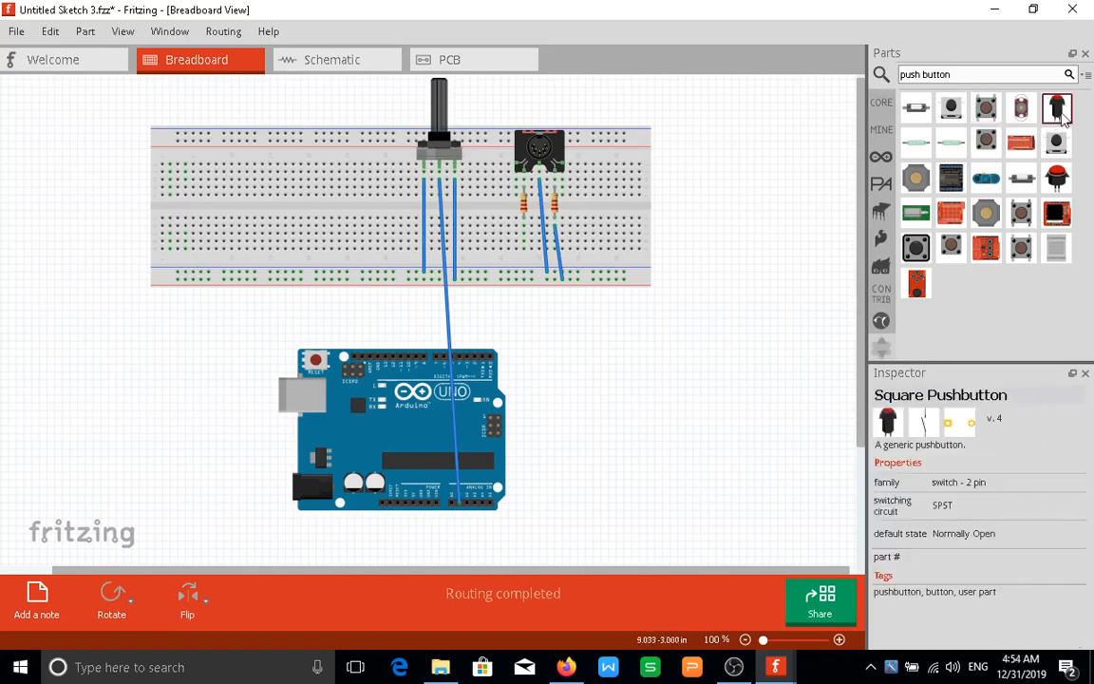
pyautogui.moveTo(1063, 114); pyautogui.dragTo(177, 147)
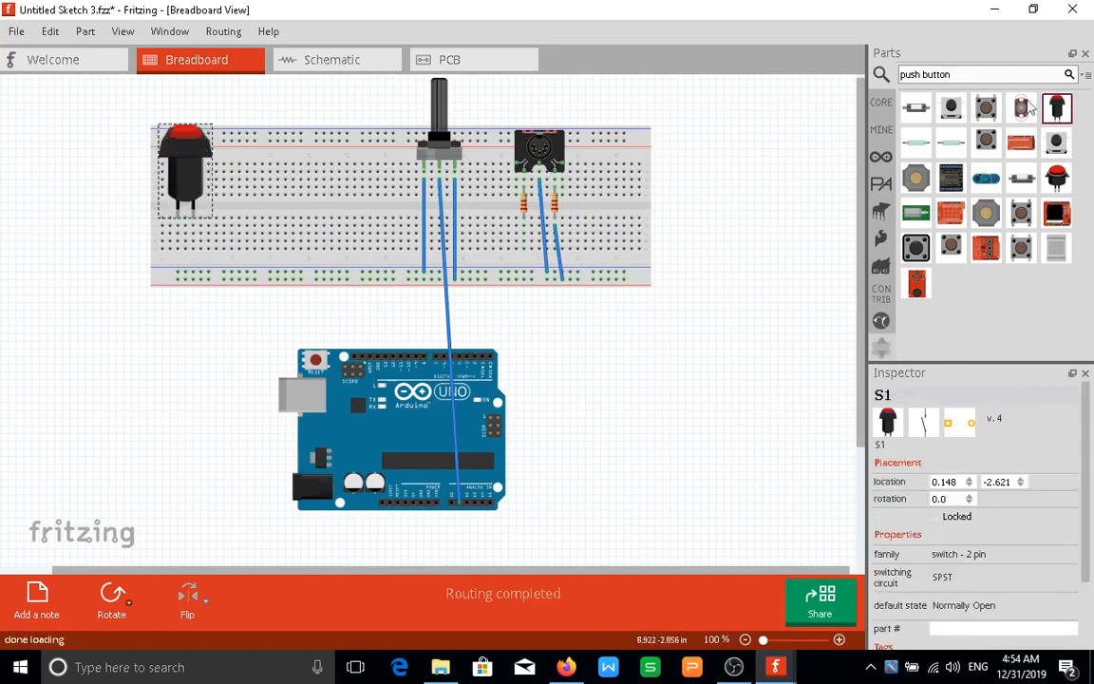
pyautogui.moveTo(1058, 109); pyautogui.dragTo(253, 139)
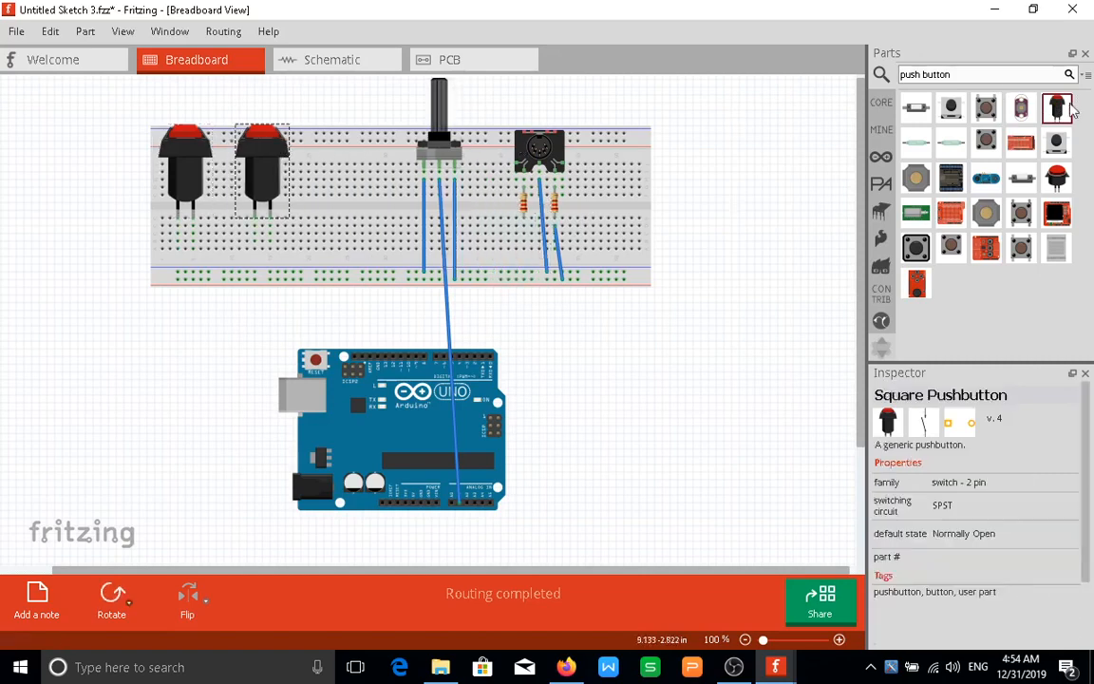
pyautogui.moveTo(1063, 109); pyautogui.dragTo(328, 142)
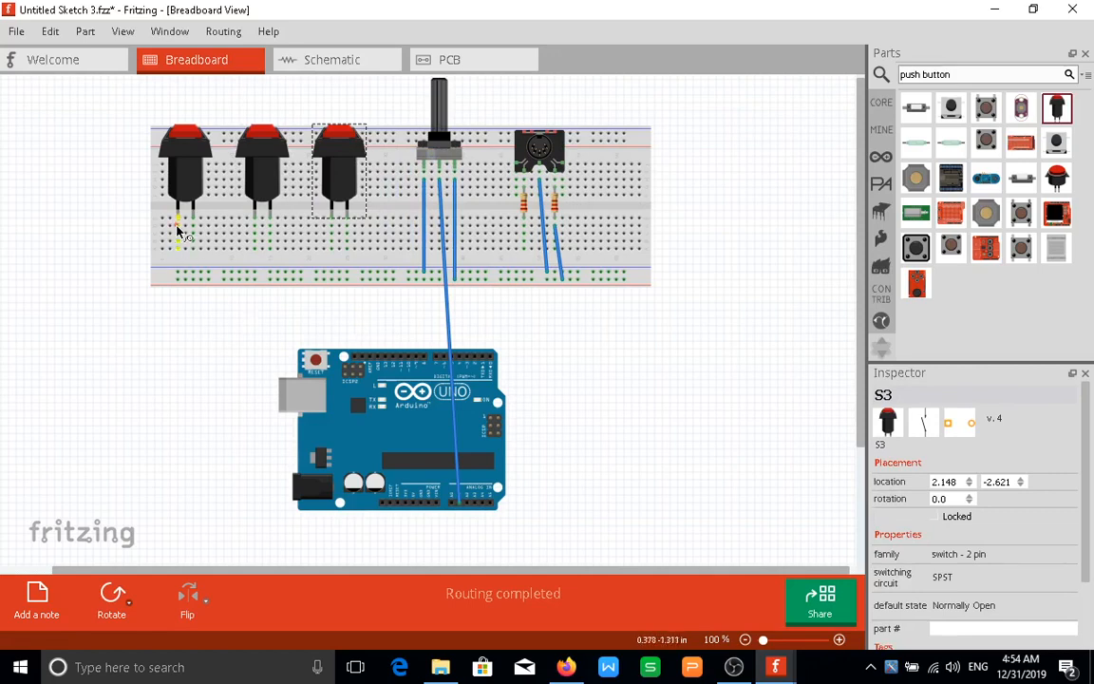
# - Wire the left leg of each of the three pushbuttons straight down to the breadboard's lower blue rail
pyautogui.moveTo(176, 226); pyautogui.dragTo(184, 272)
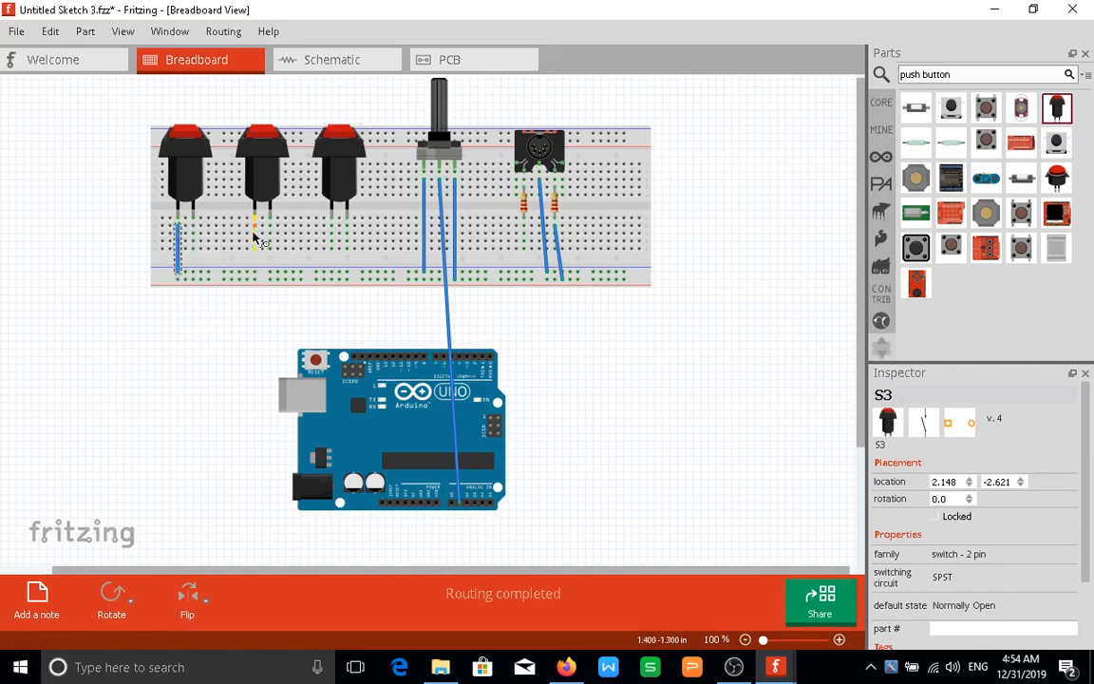
pyautogui.moveTo(252, 233); pyautogui.dragTo(256, 274)
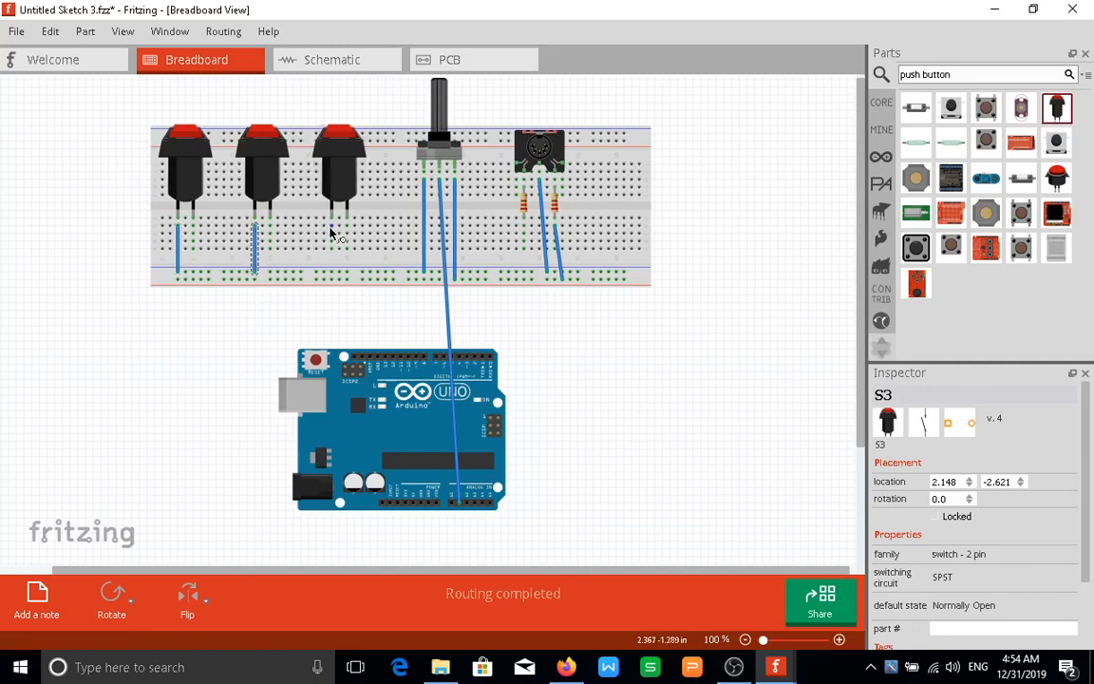
pyautogui.moveTo(330, 221); pyautogui.dragTo(332, 275)
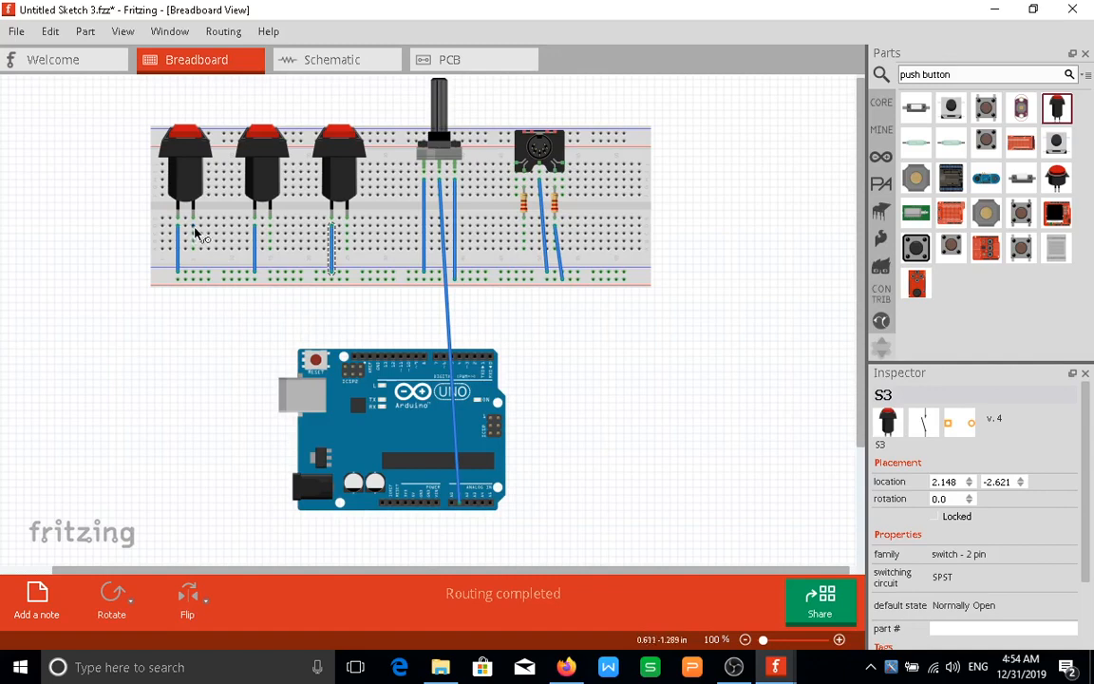
# - Wire the right legs of the three pushbuttons, from left to right, to the Arduino's digital pins 4, 3 and 2
pyautogui.moveTo(193, 226); pyautogui.dragTo(457, 361)
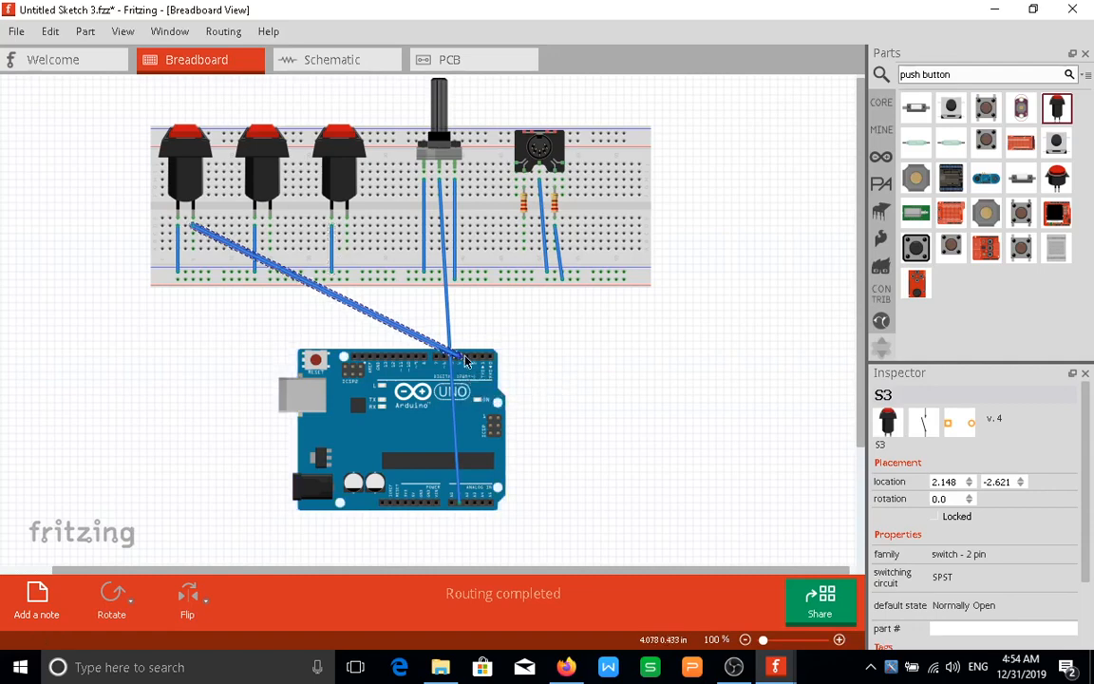
pyautogui.moveTo(269, 228); pyautogui.dragTo(466, 358)
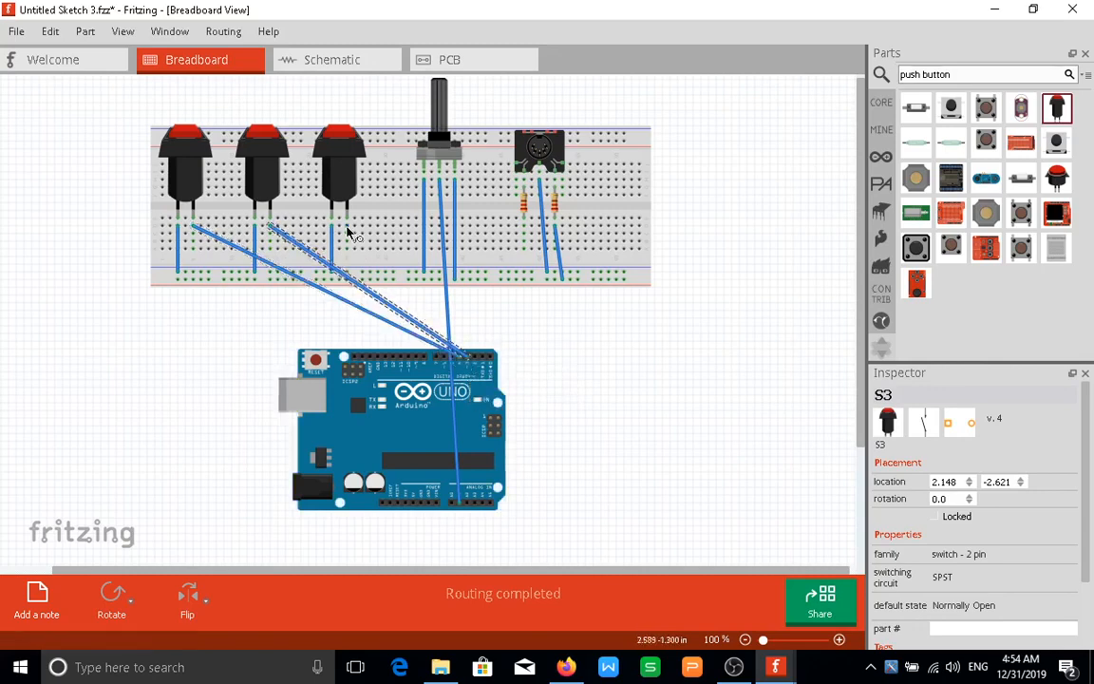
pyautogui.moveTo(348, 230); pyautogui.dragTo(479, 362)
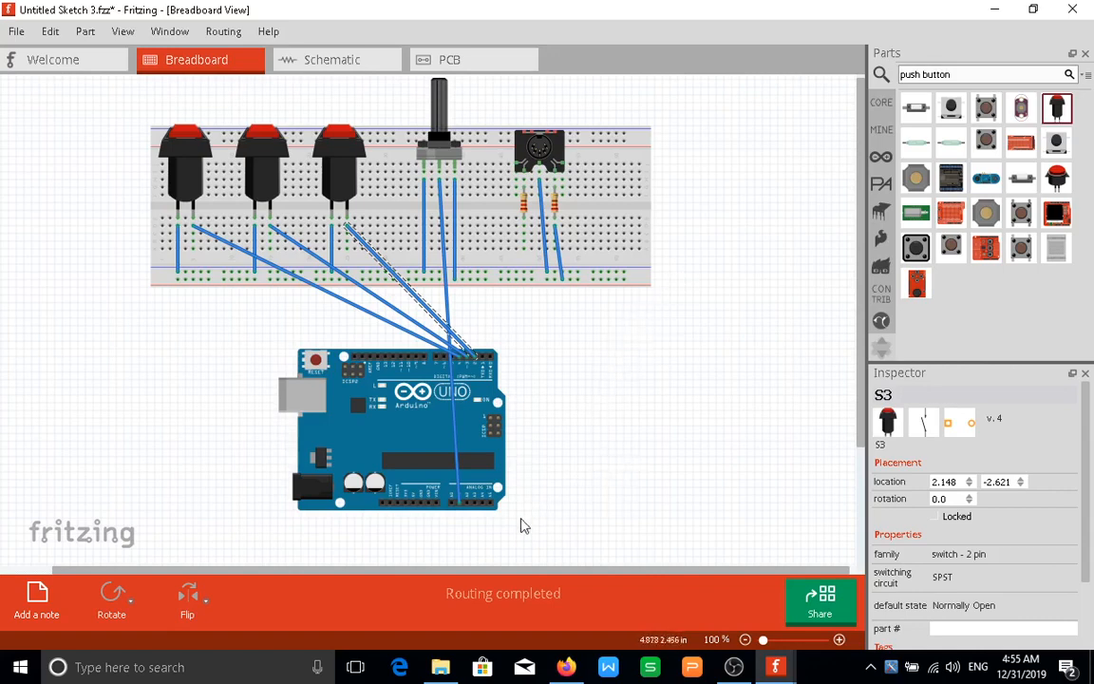
# - Wire the Arduino's GND to the lower blue rail and 5V to the lower red rail, and connect the left resistor's lower leg to D1/TX
pyautogui.click(426, 508)
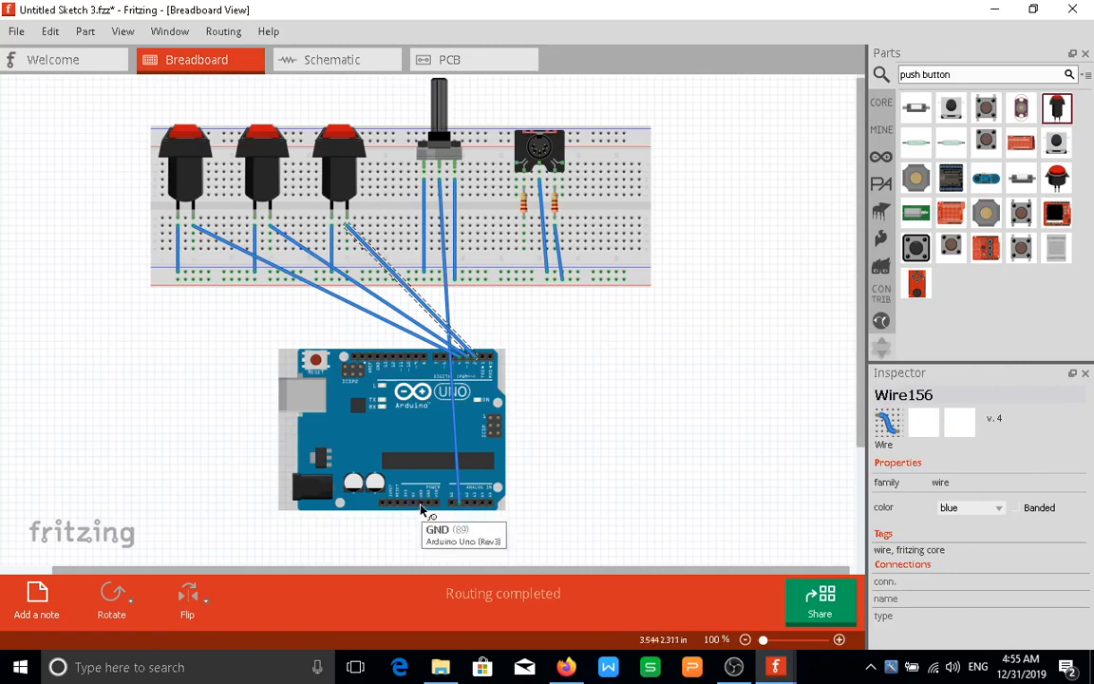
pyautogui.moveTo(423, 510); pyautogui.dragTo(624, 276)
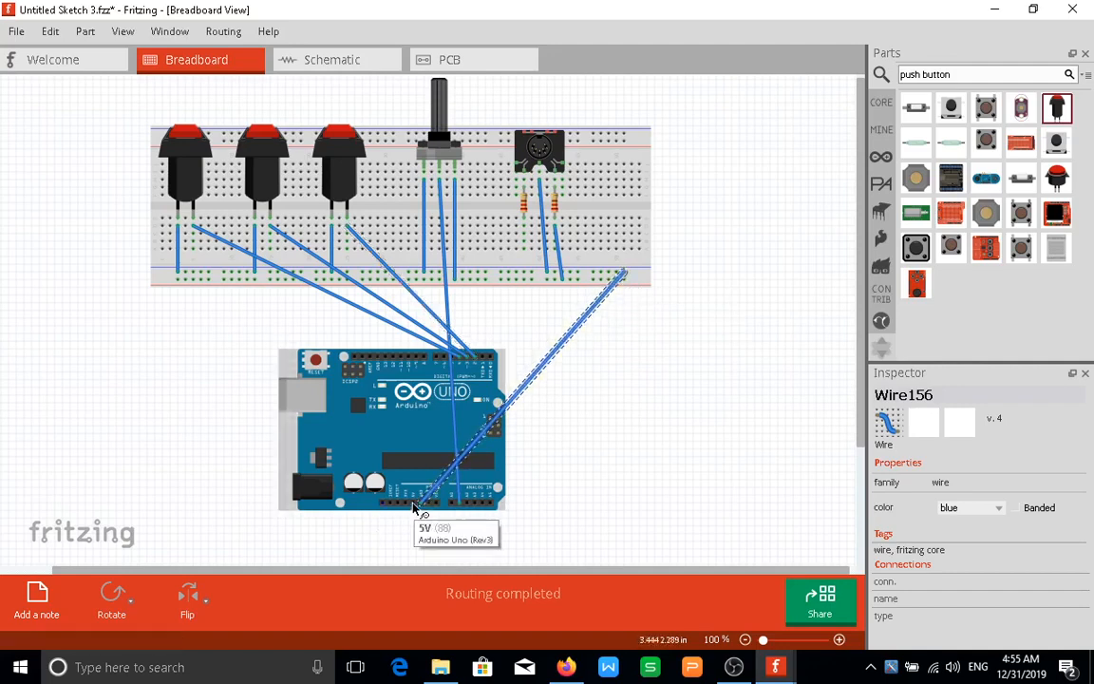
pyautogui.moveTo(414, 506); pyautogui.dragTo(577, 281)
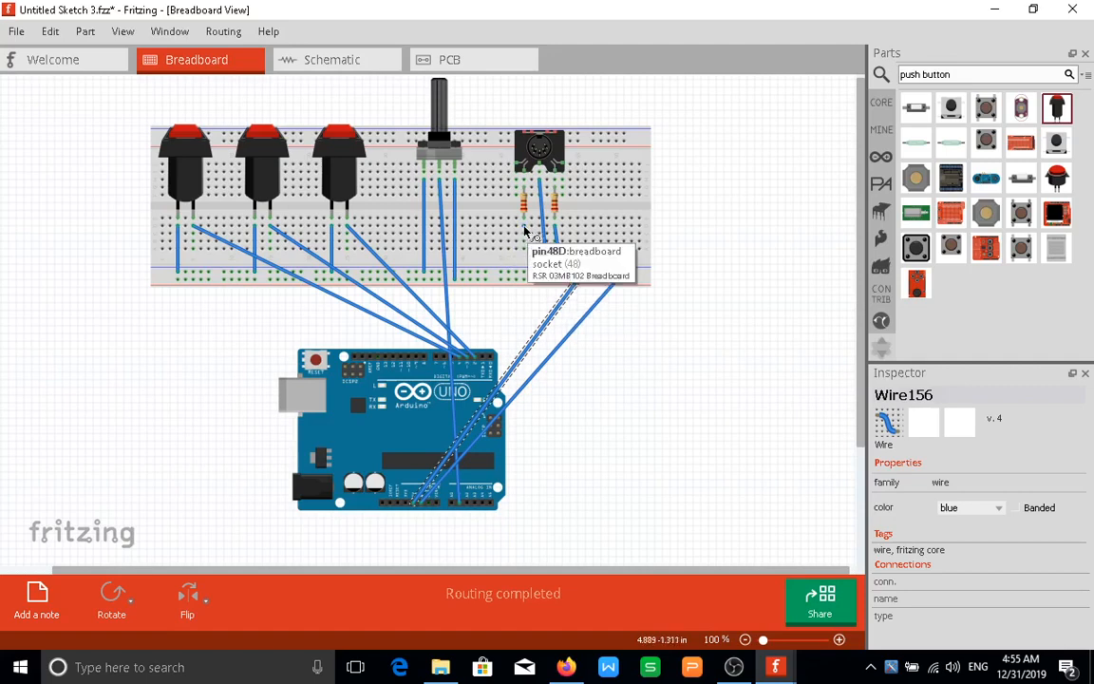
pyautogui.moveTo(525, 231); pyautogui.dragTo(483, 360)
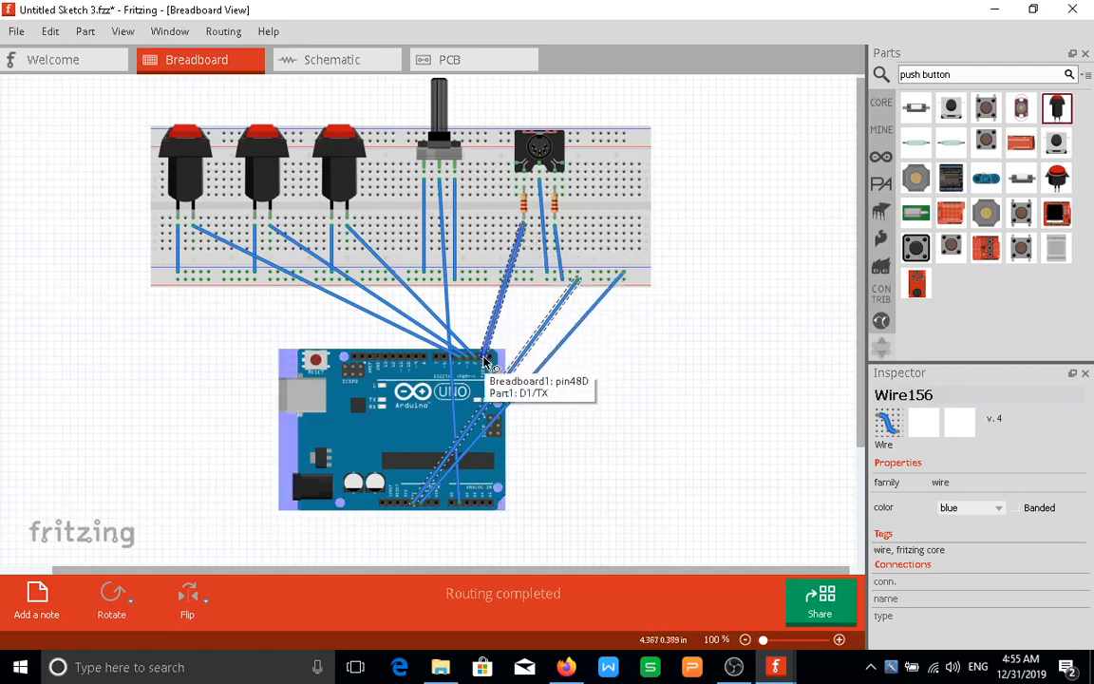
pyautogui.moveTo(484, 360); pyautogui.dragTo(483, 359)
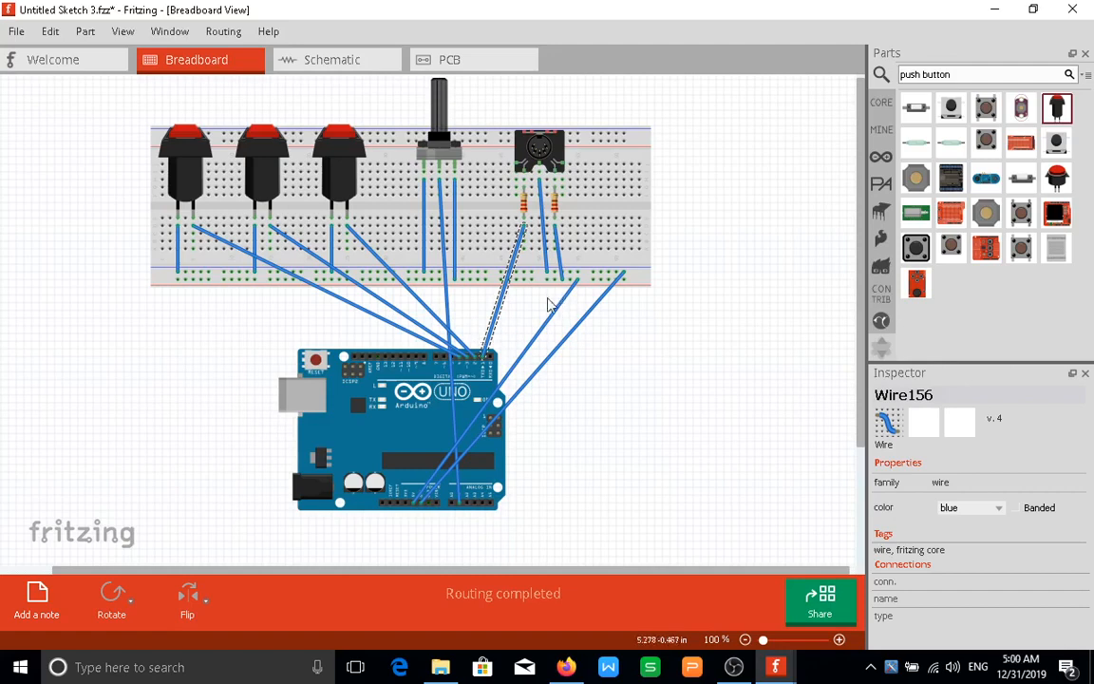
# - Save the sketch in the Documents folder as test2 in Fritzing (*.fzz) format
pyautogui.click(16, 31)
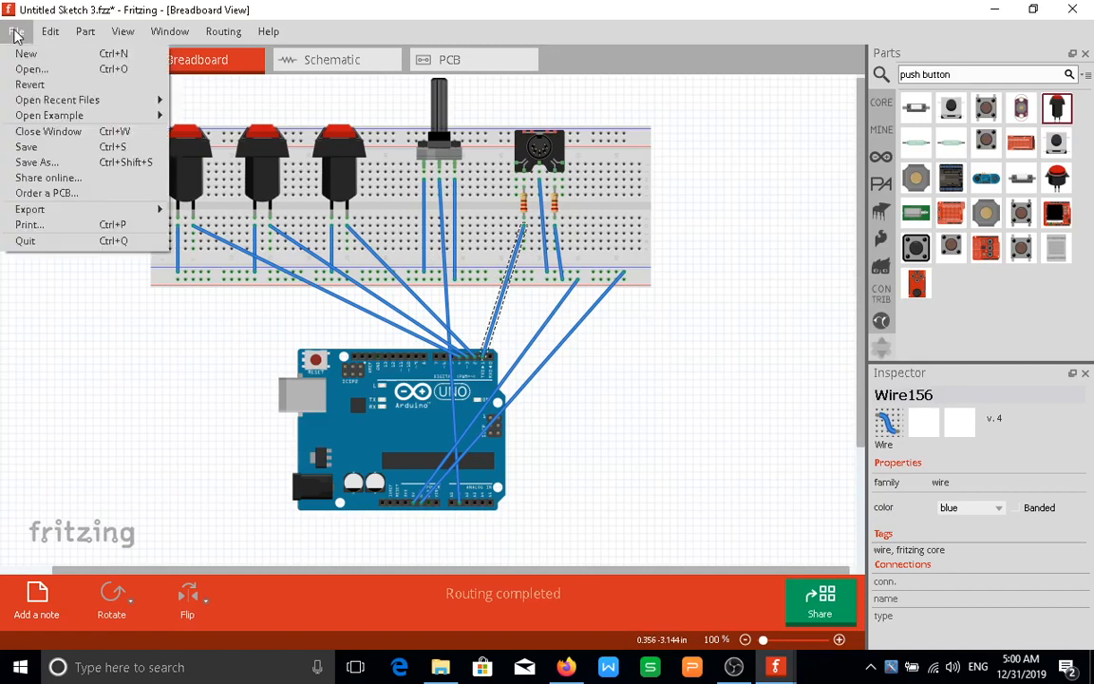
pyautogui.click(75, 147)
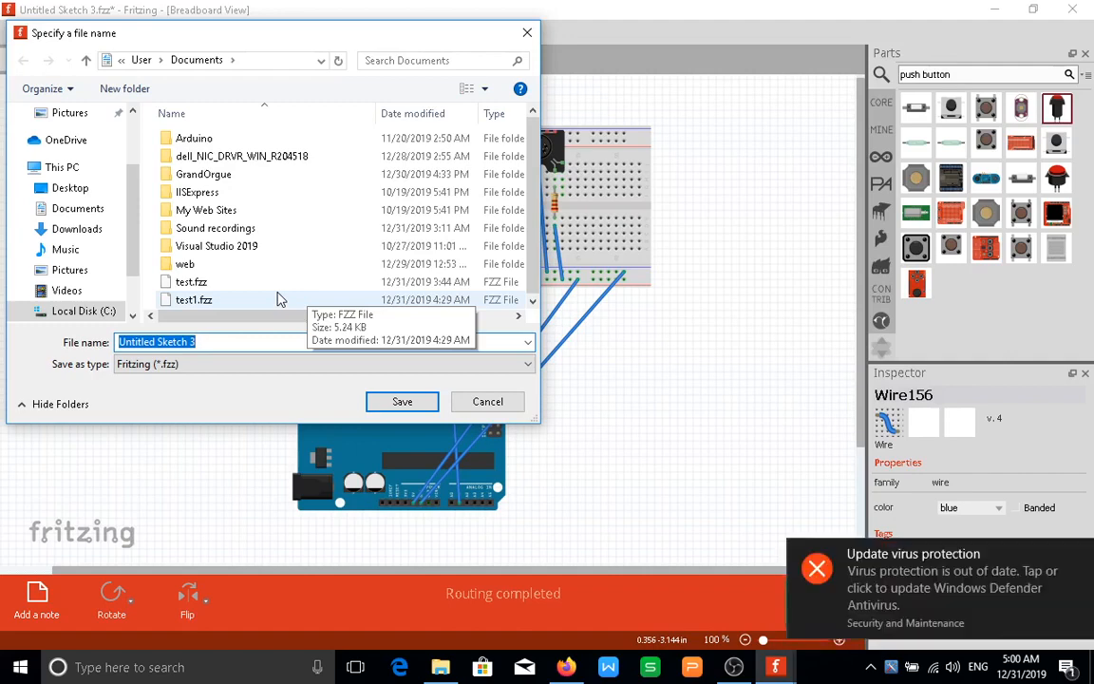
pyautogui.write('te')
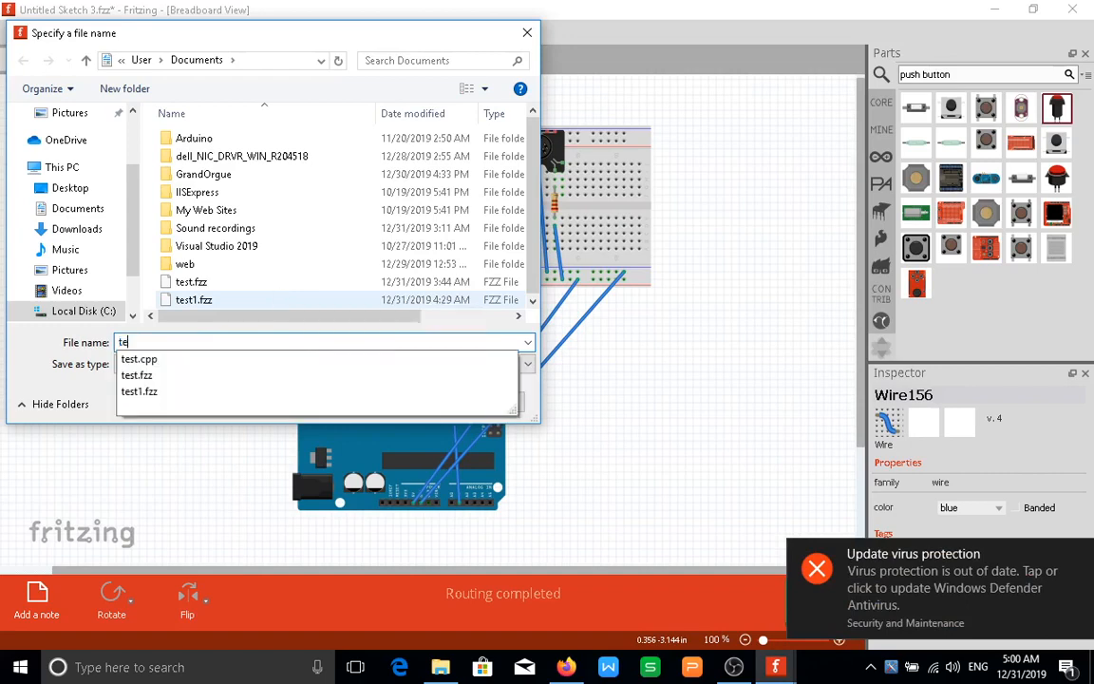
pyautogui.write('st2')
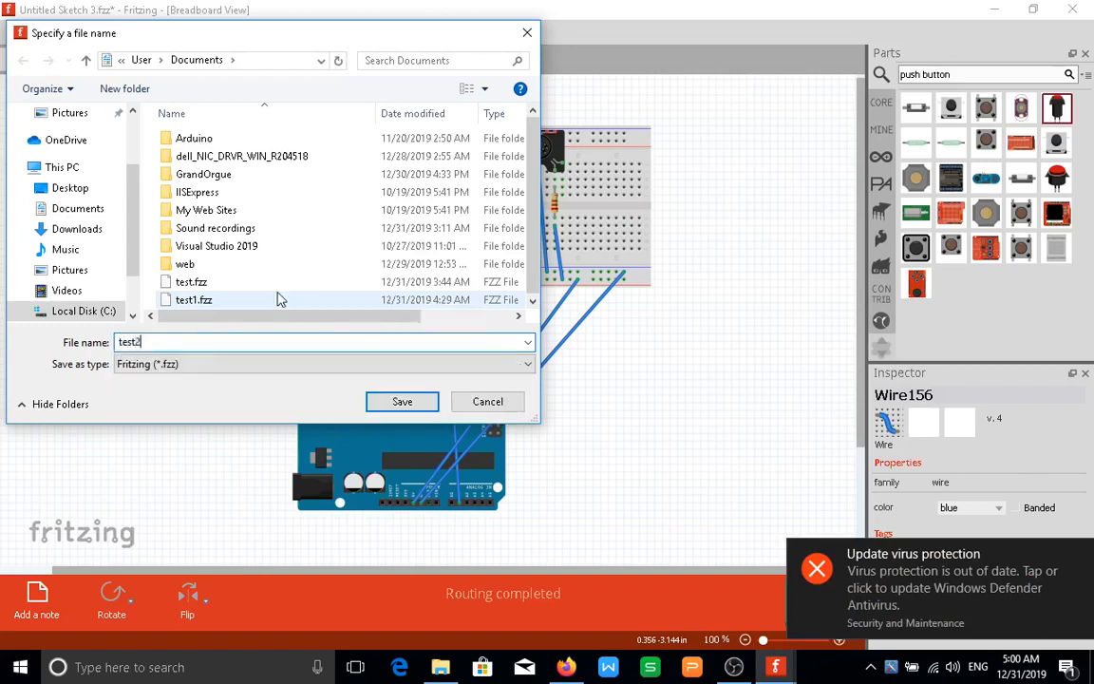
pyautogui.press('Return')
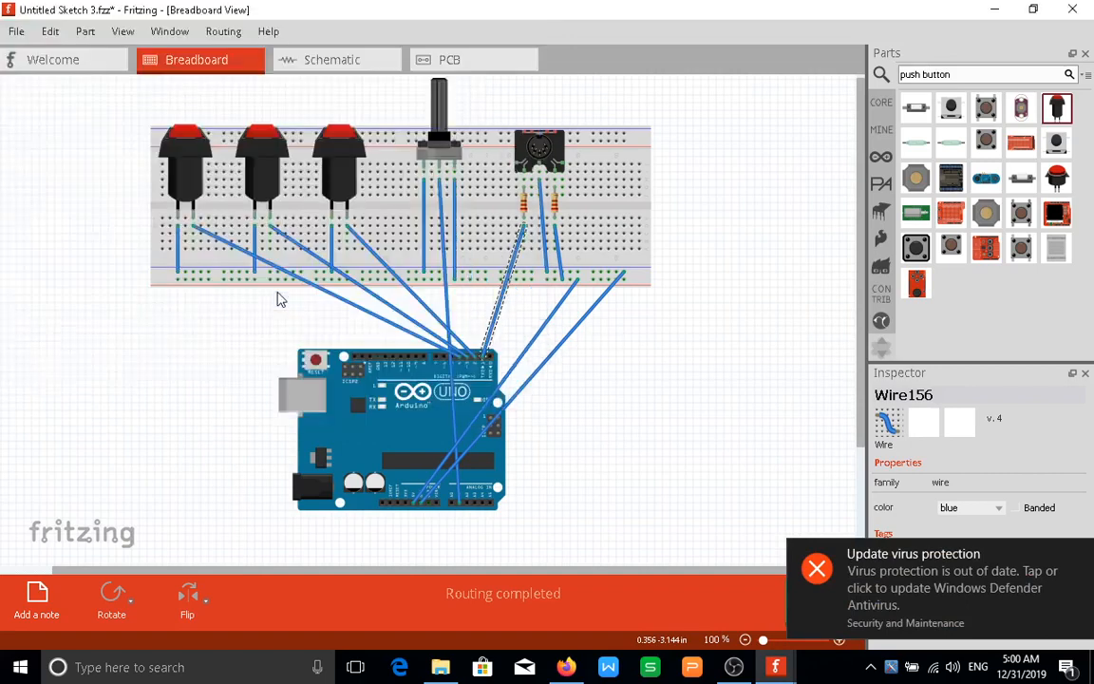